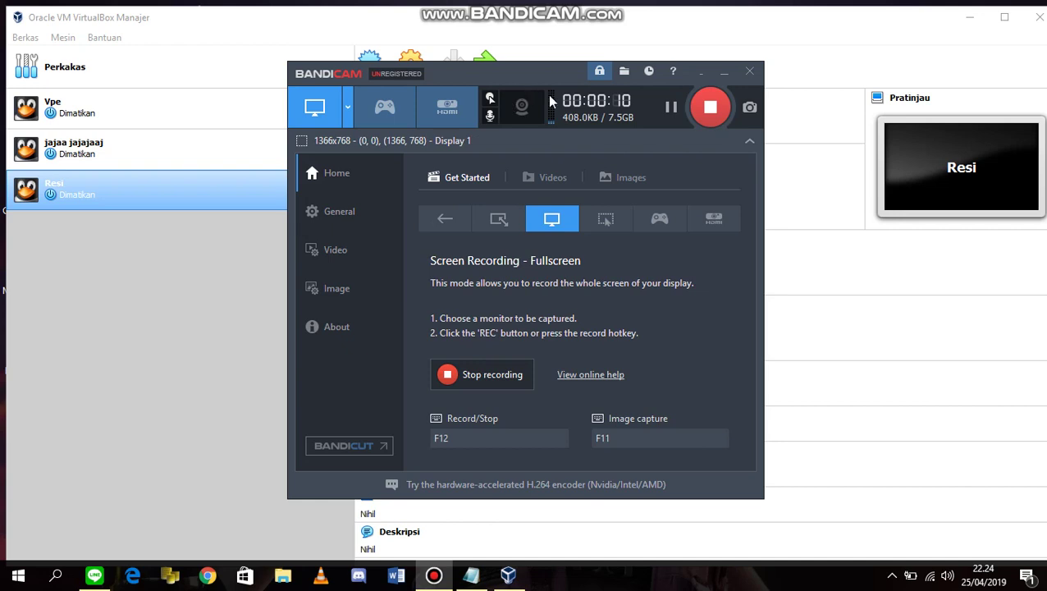
Minimize the Bandicam recorder so the VirtualBox Manager and its machine list are visible.
{"action": "left_click", "coordinate": [725, 74]}
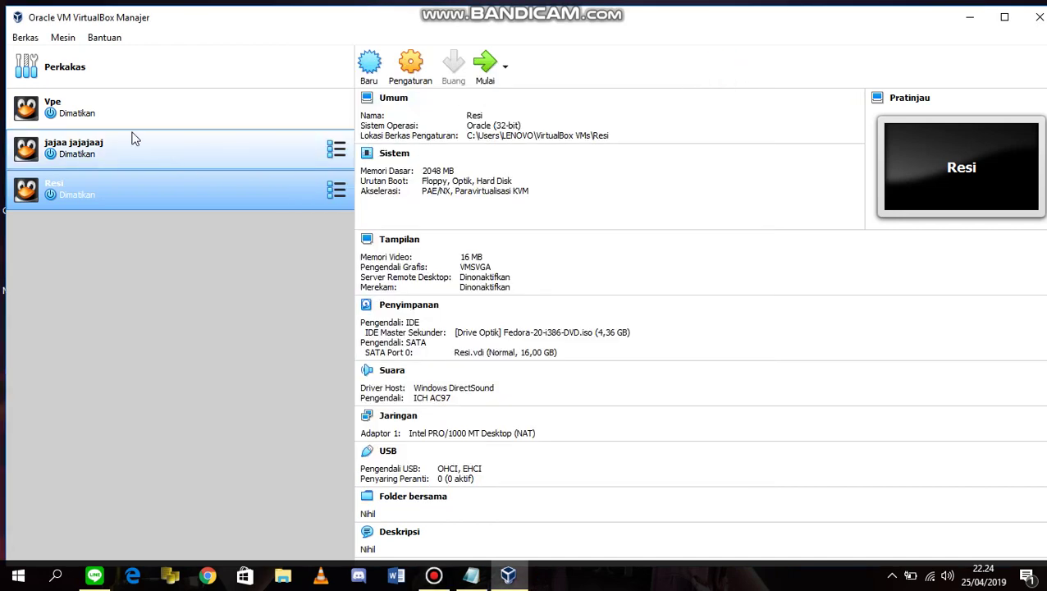
Start a new Linux VM named 'Fakhri Fedora' with version Oracle (32-bit).
{"action": "left_click", "coordinate": [376, 68]}
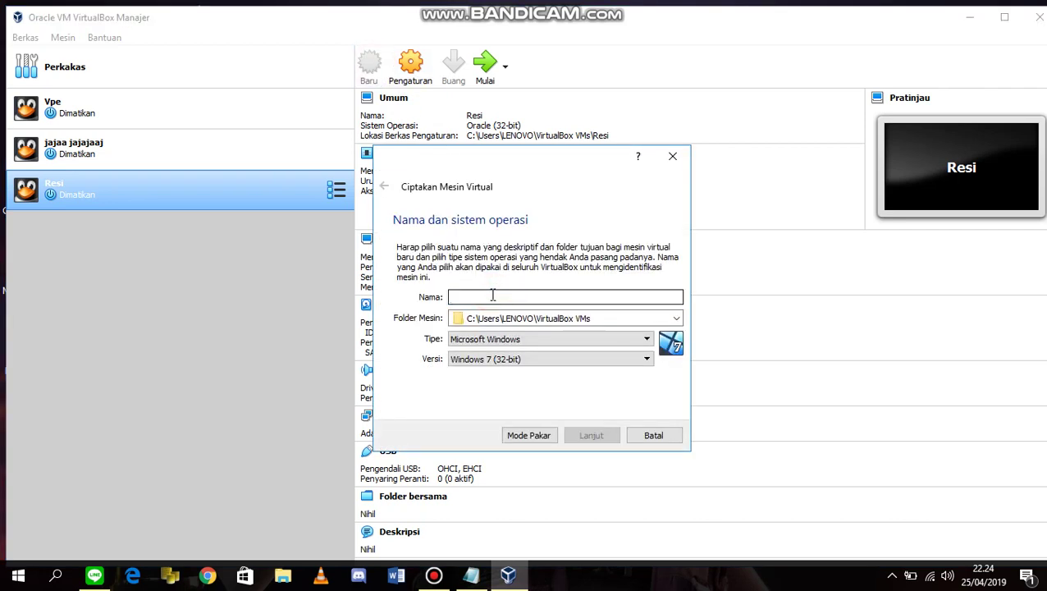
{"action": "type", "text": "F"}
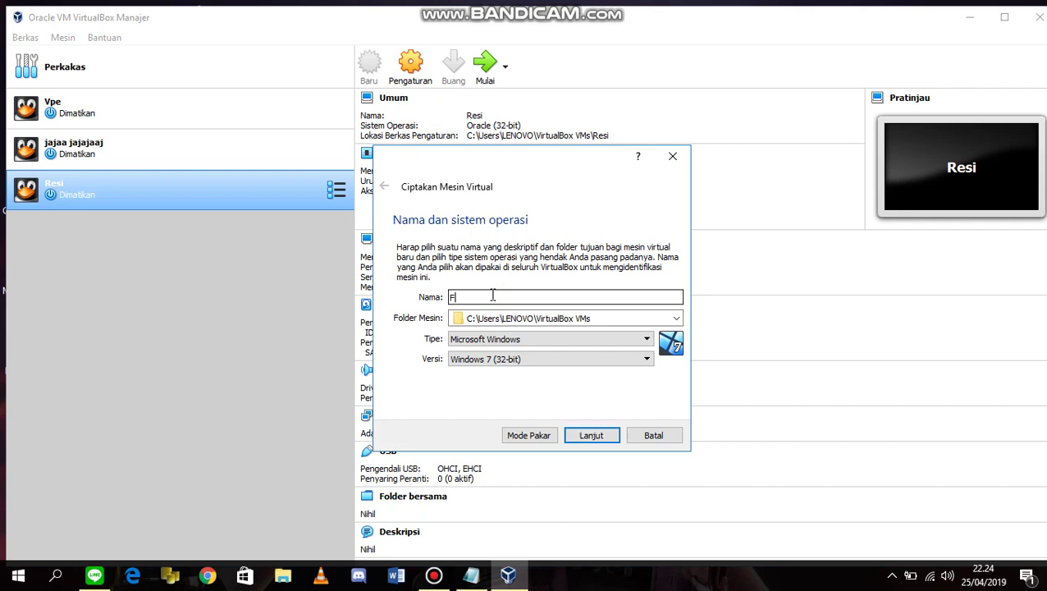
{"action": "type", "text": "akhri Fedora"}
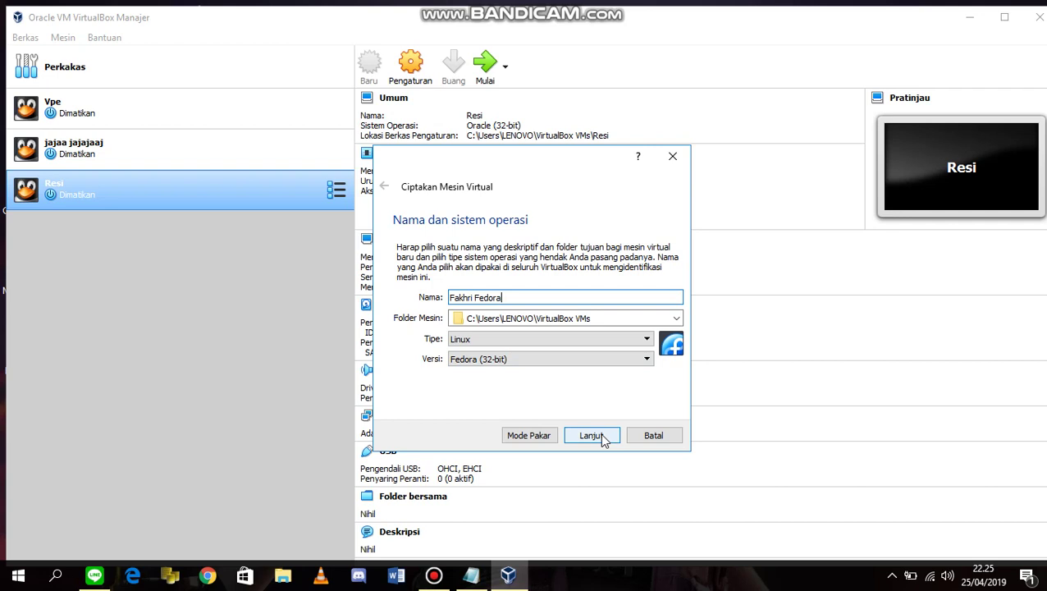
{"action": "left_click", "coordinate": [562, 358]}
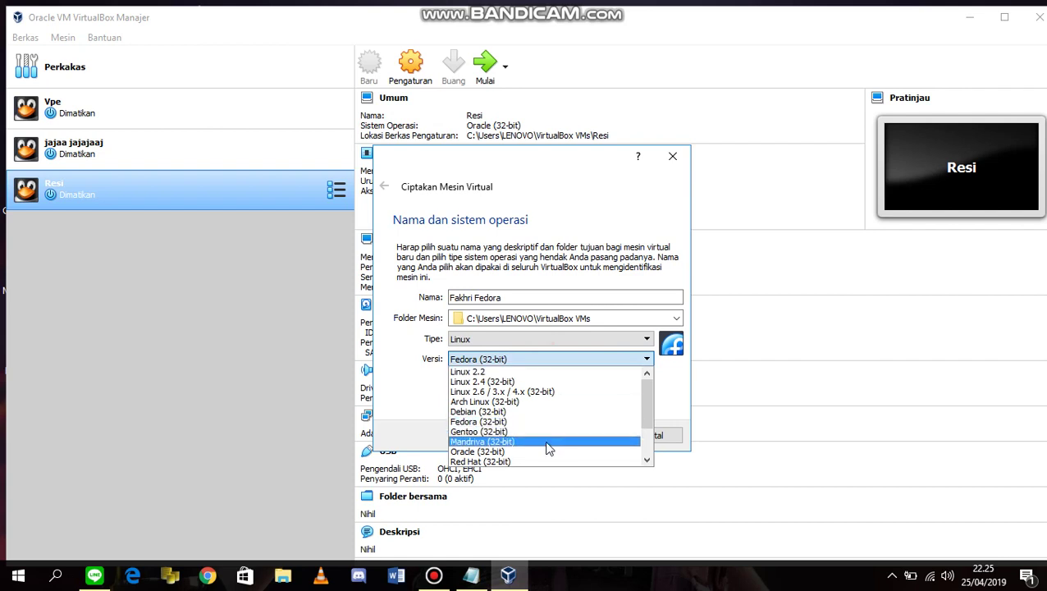
{"action": "scroll", "coordinate": [547, 443], "scroll_direction": "down", "scroll_amount": 1}
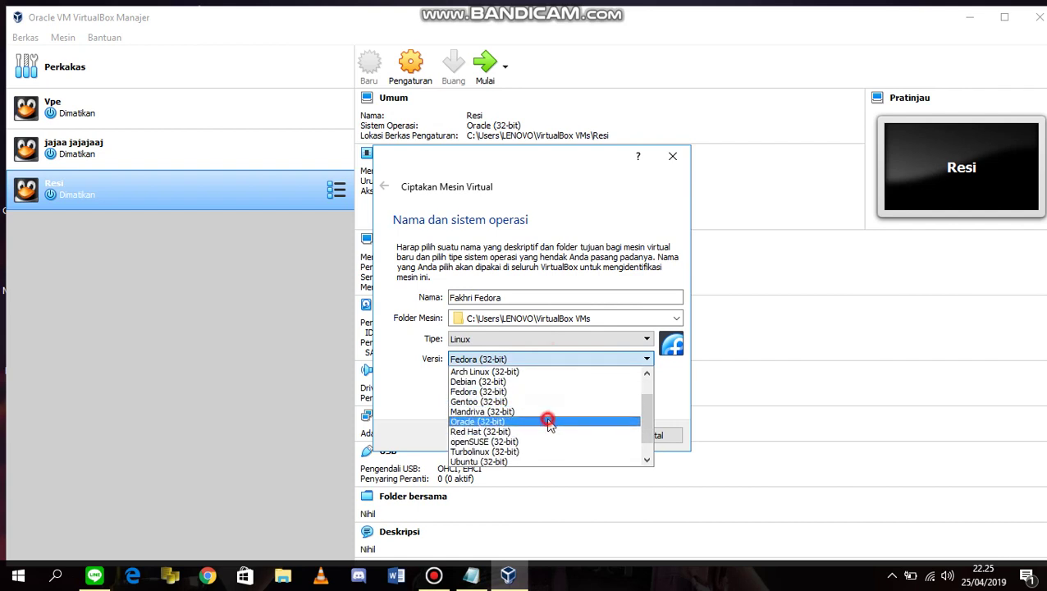
{"action": "left_click", "coordinate": [546, 421]}
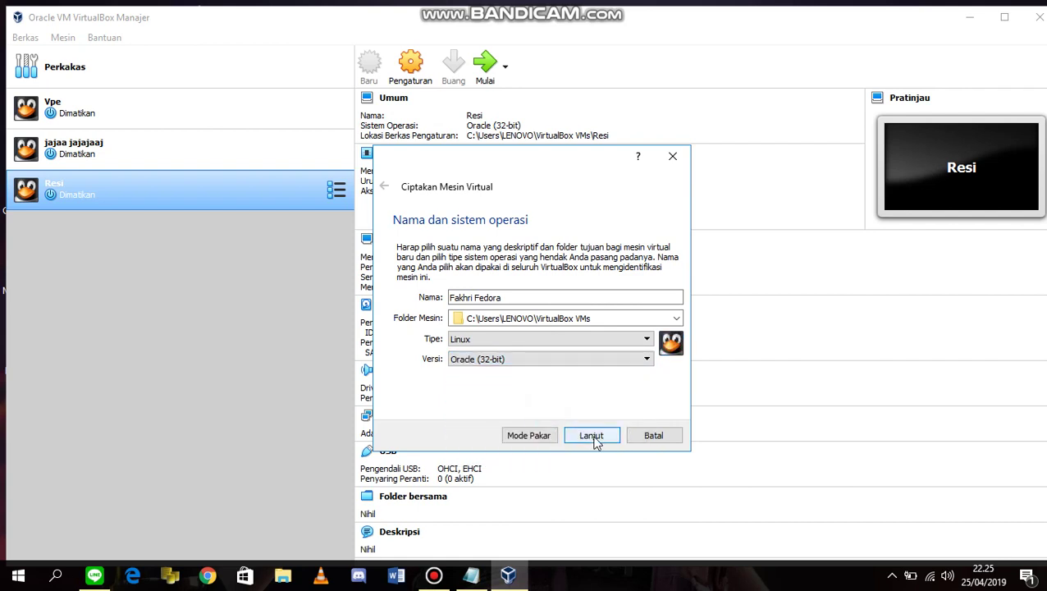
{"action": "left_click", "coordinate": [591, 436]}
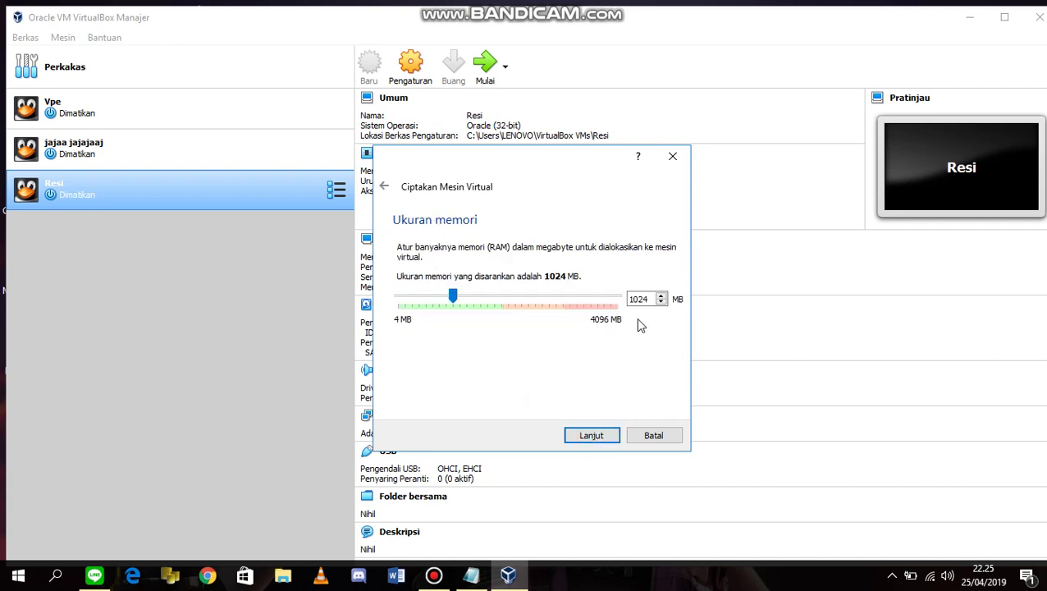
Set the VM's memory size to 2048 MB.
{"action": "double_click", "coordinate": [638, 300]}
{"action": "type", "text": "2048"}
{"action": "left_click", "coordinate": [588, 441]}
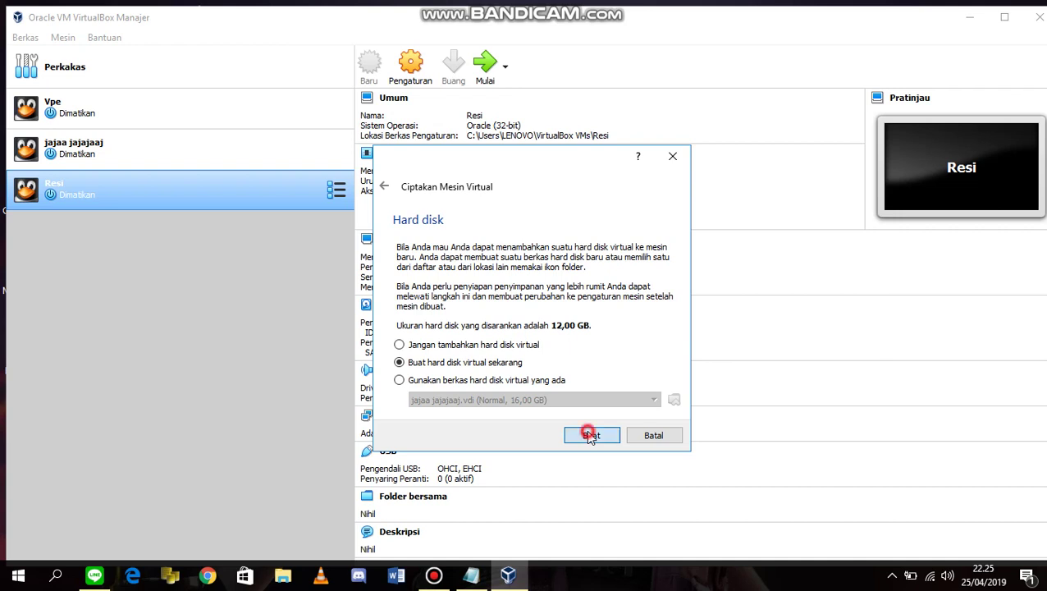
Create a new dynamically allocated 16 GB VDI hard disk and finish the machine.
{"action": "left_click", "coordinate": [601, 435]}
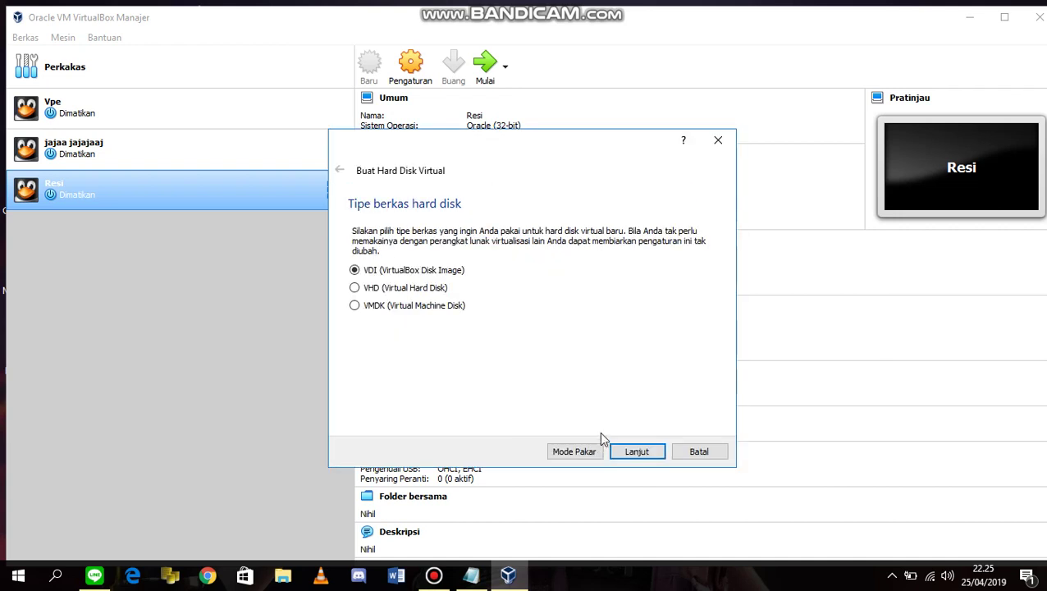
{"action": "left_click", "coordinate": [637, 451]}
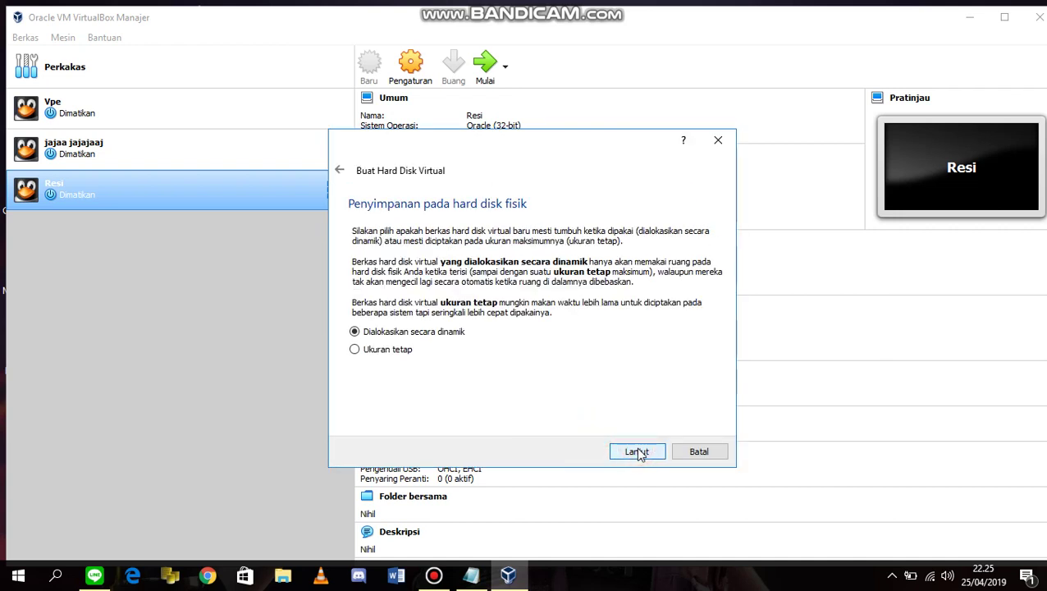
{"action": "left_click", "coordinate": [638, 453]}
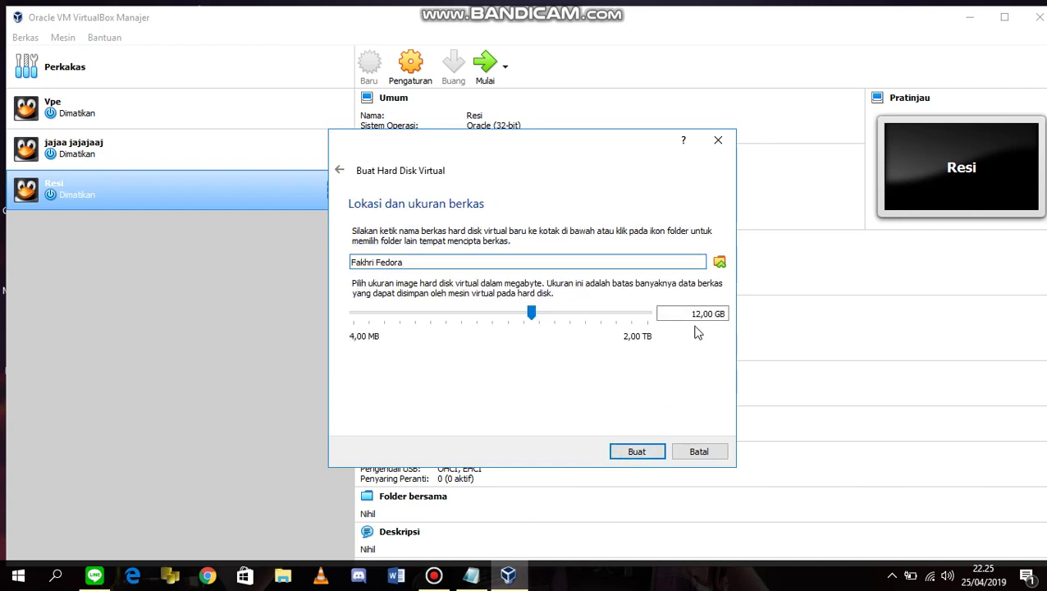
{"action": "left_click", "coordinate": [696, 314]}
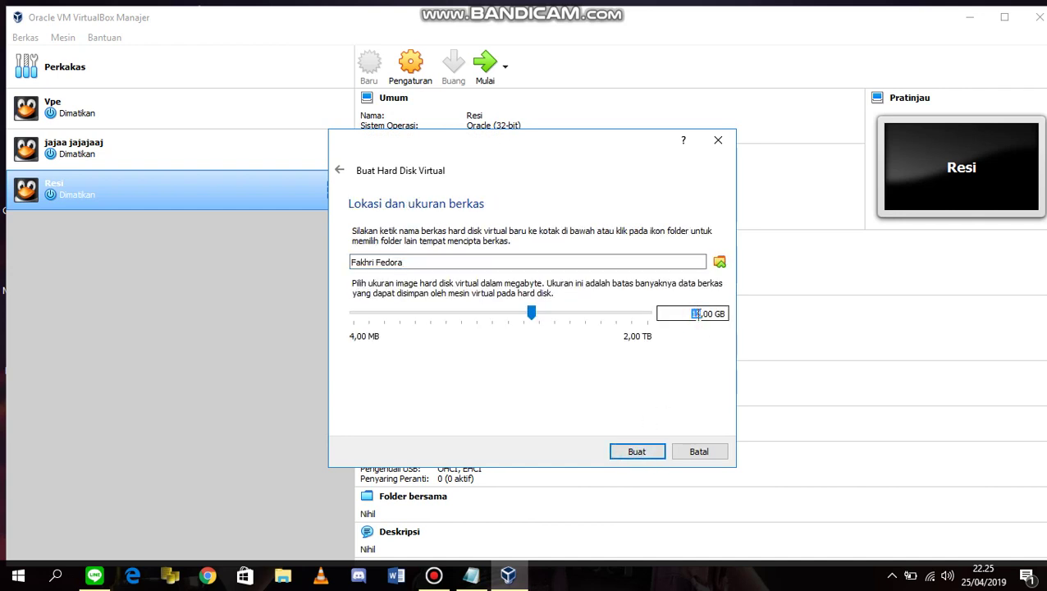
{"action": "key", "text": "BackSpace"}
{"action": "type", "text": "6"}
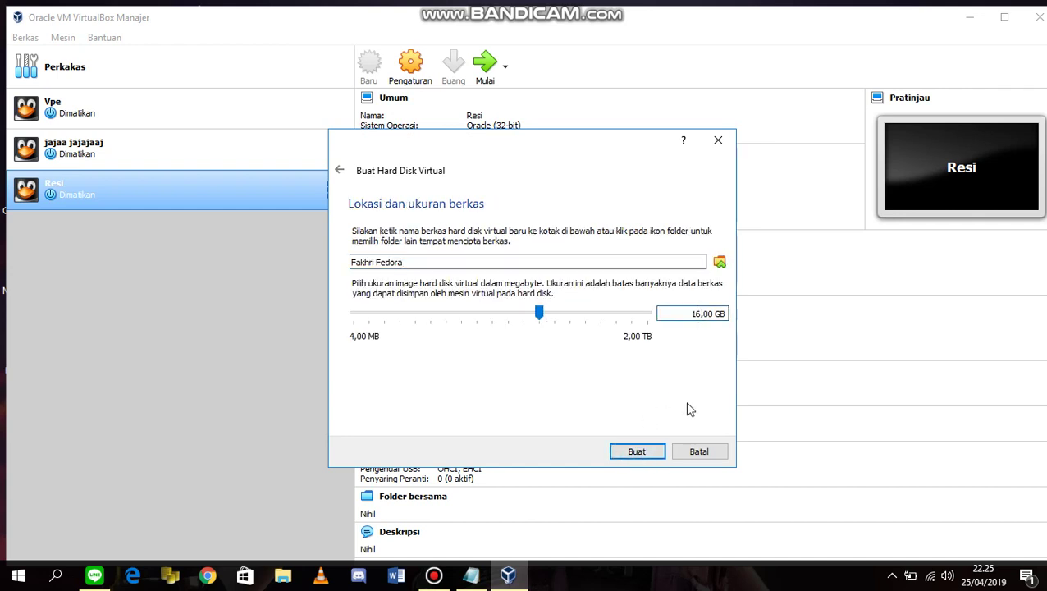
{"action": "left_click", "coordinate": [639, 451]}
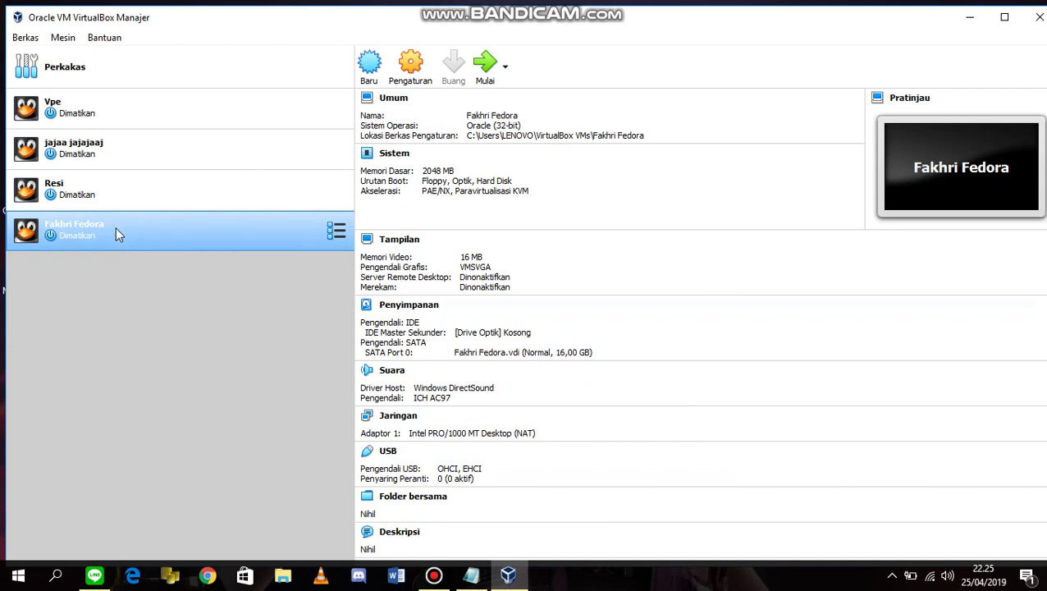
Start Fakhri Fedora, booting from the Fedora-20-i386-DVD.iso start-up disk.
{"action": "double_click", "coordinate": [116, 230]}
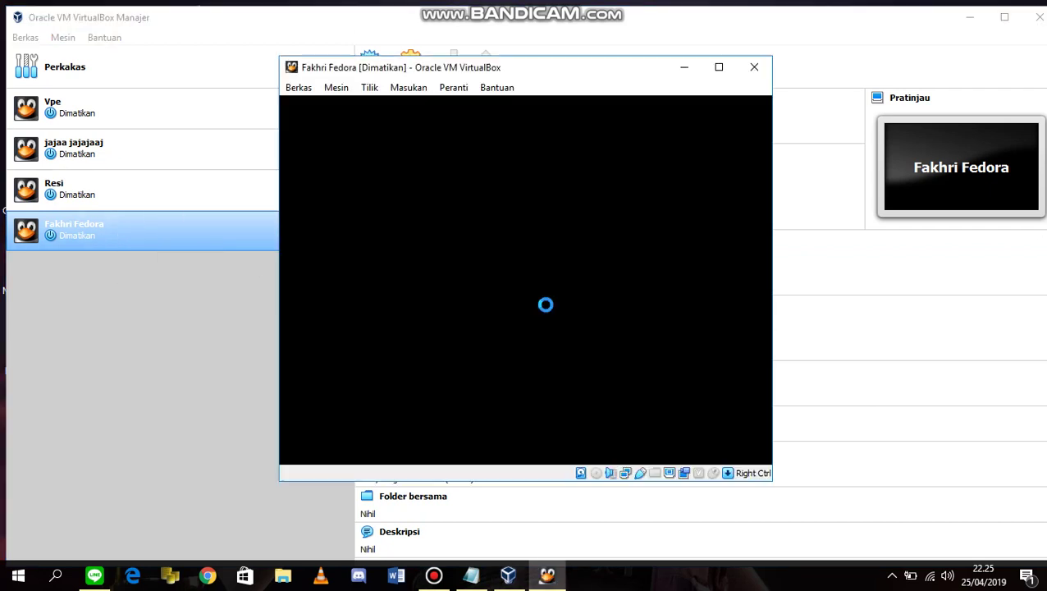
{"action": "left_click", "coordinate": [524, 349]}
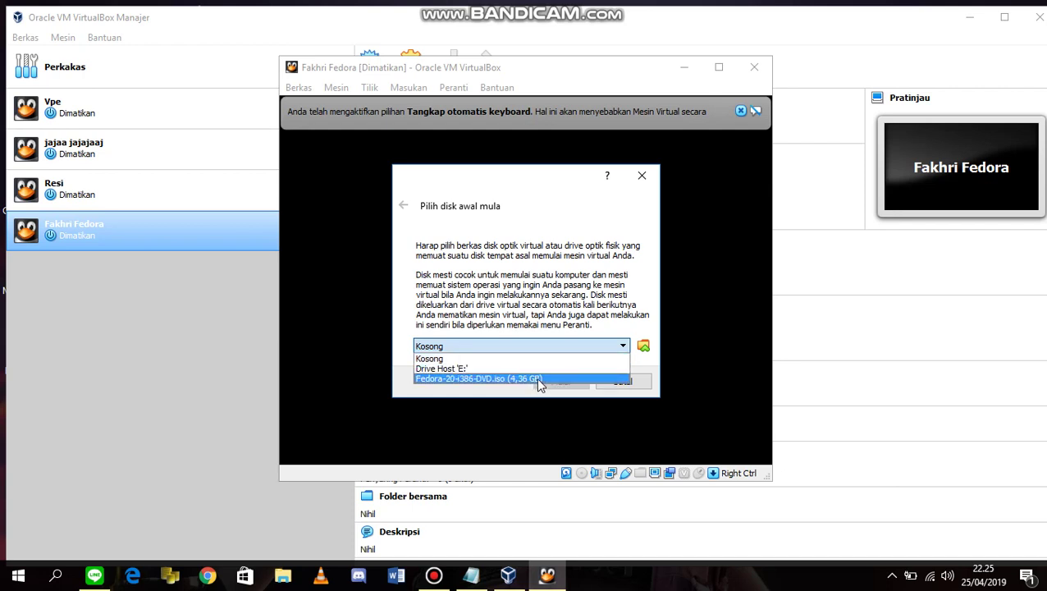
{"action": "left_click", "coordinate": [534, 379]}
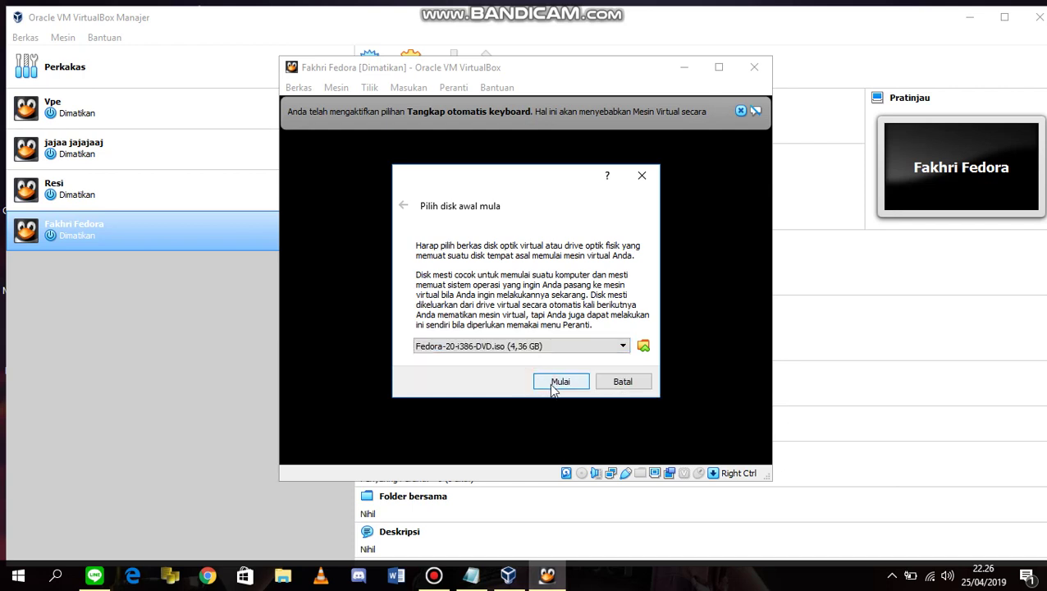
{"action": "left_click", "coordinate": [554, 382]}
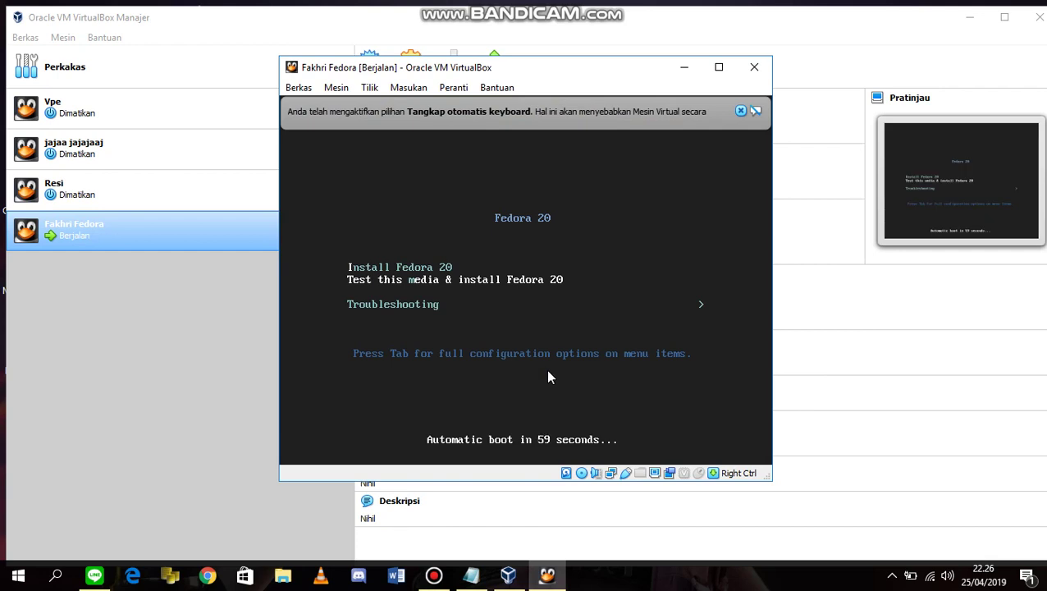
Launch Install Fedora 20 from the boot menu and dismiss the keyboard and mouse notices.
{"action": "key", "text": "Up"}
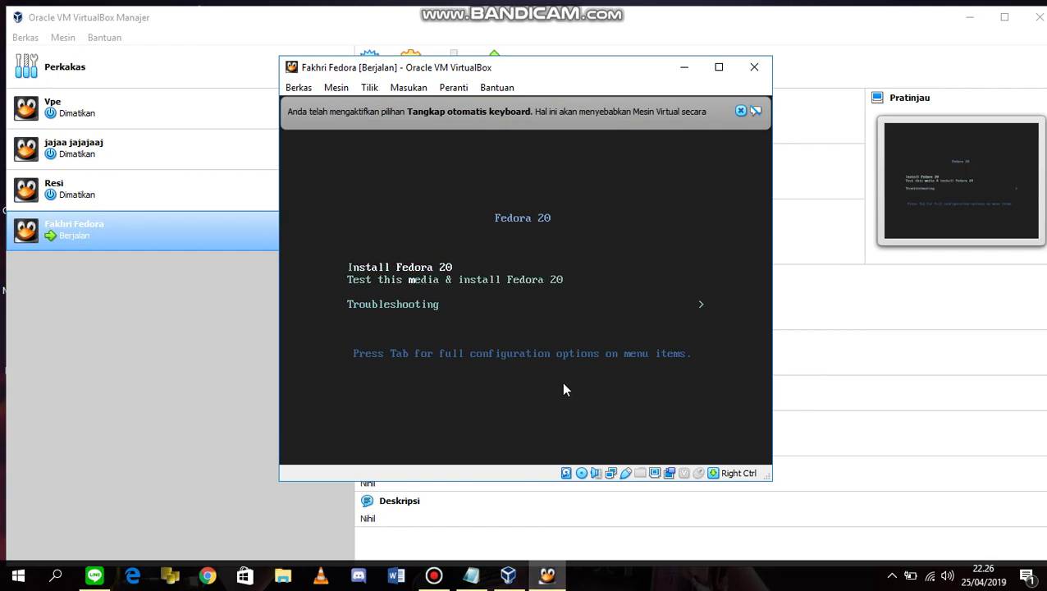
{"action": "key", "text": "Return"}
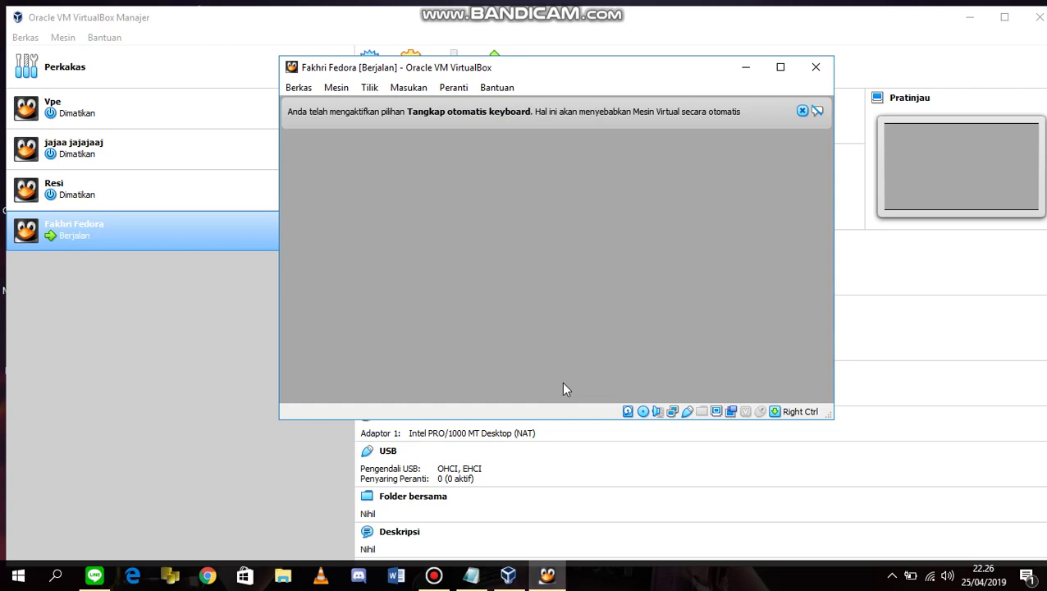
{"action": "mouse_move", "coordinate": [451, 574]}
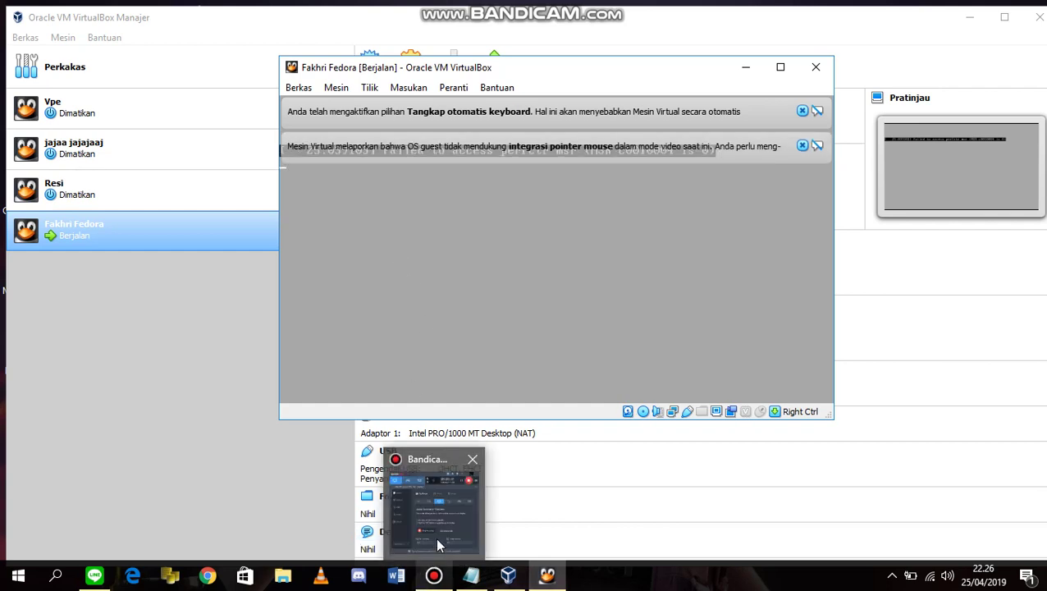
{"action": "left_click", "coordinate": [802, 146]}
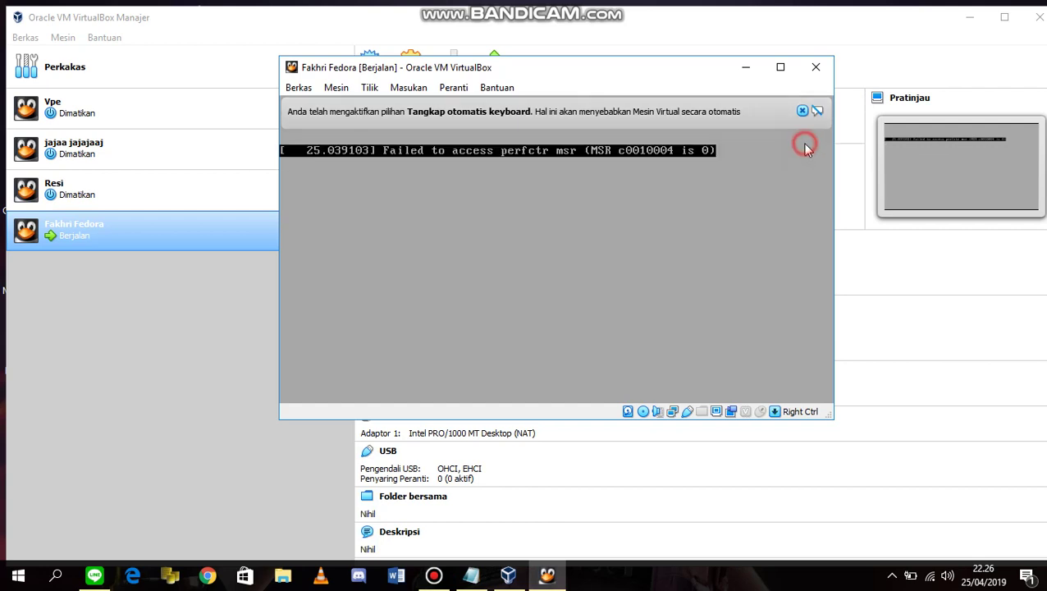
{"action": "left_click", "coordinate": [802, 111]}
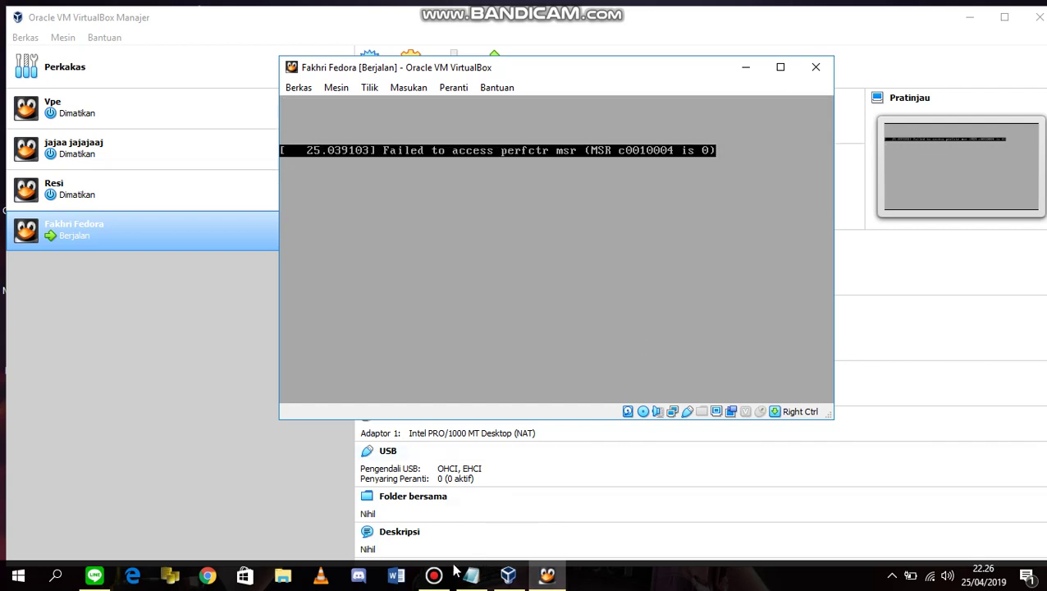
Bring the VirtualBox Manager window back to the front from the taskbar.
{"action": "mouse_move", "coordinate": [434, 575]}
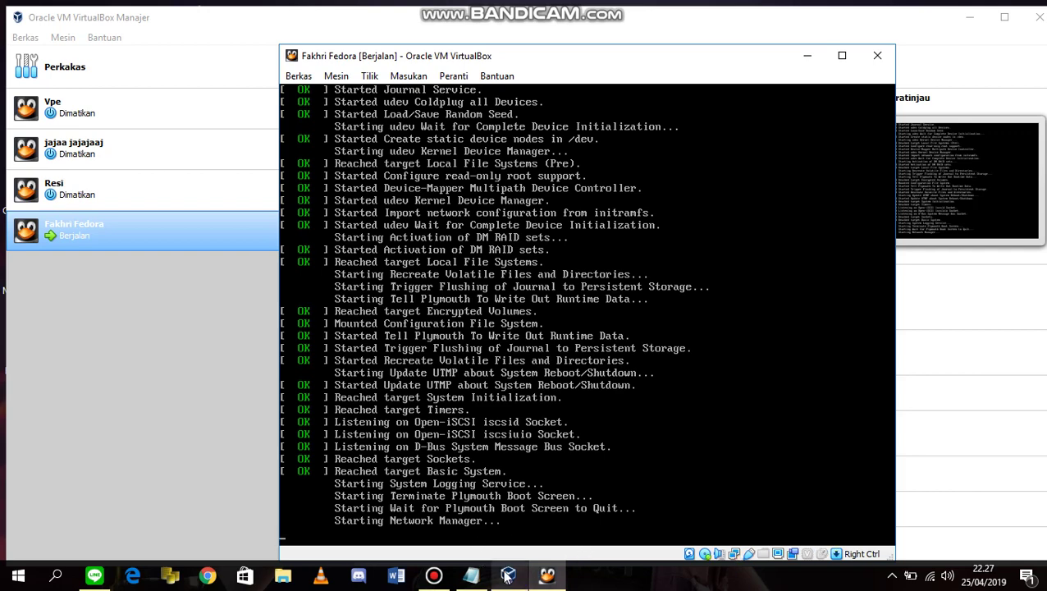
{"action": "mouse_move", "coordinate": [508, 576]}
{"action": "left_click", "coordinate": [533, 528]}
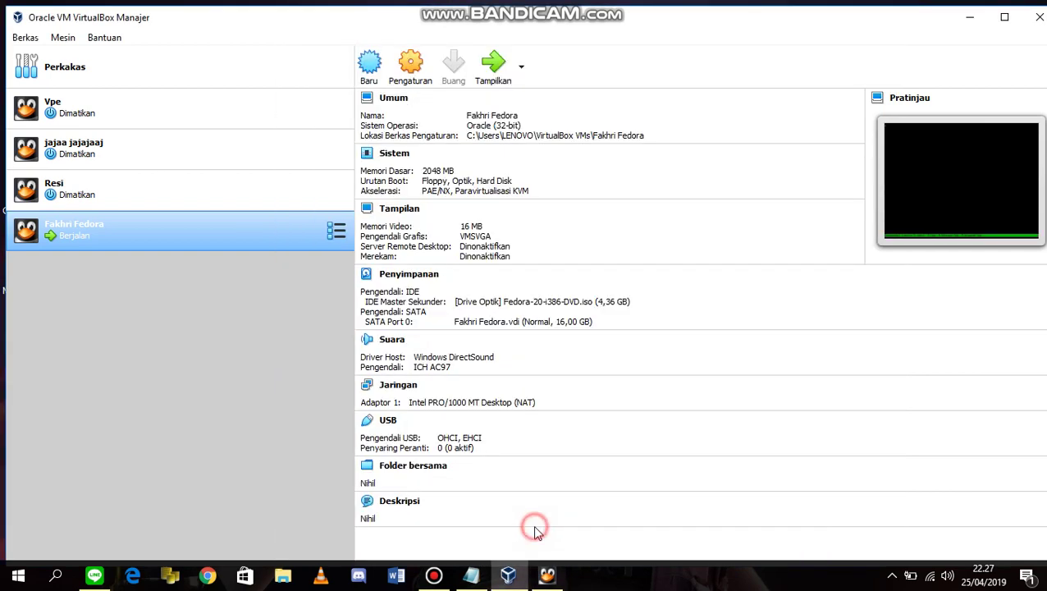
Switch back to the Fakhri Fedora VM window, then bring up the Bandicam window.
{"action": "left_click", "coordinate": [546, 575]}
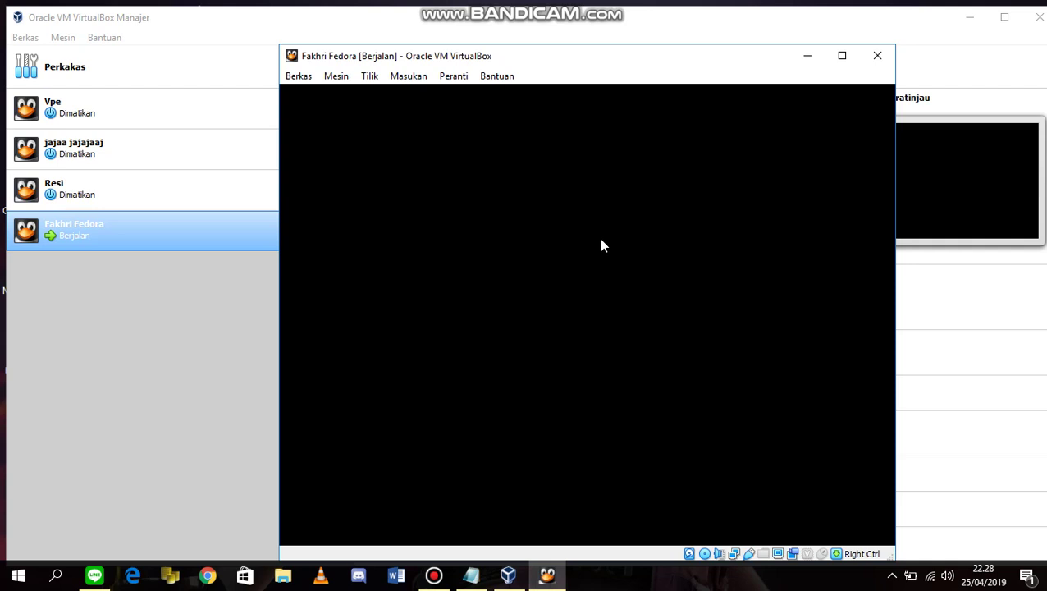
{"action": "left_click", "coordinate": [434, 577]}
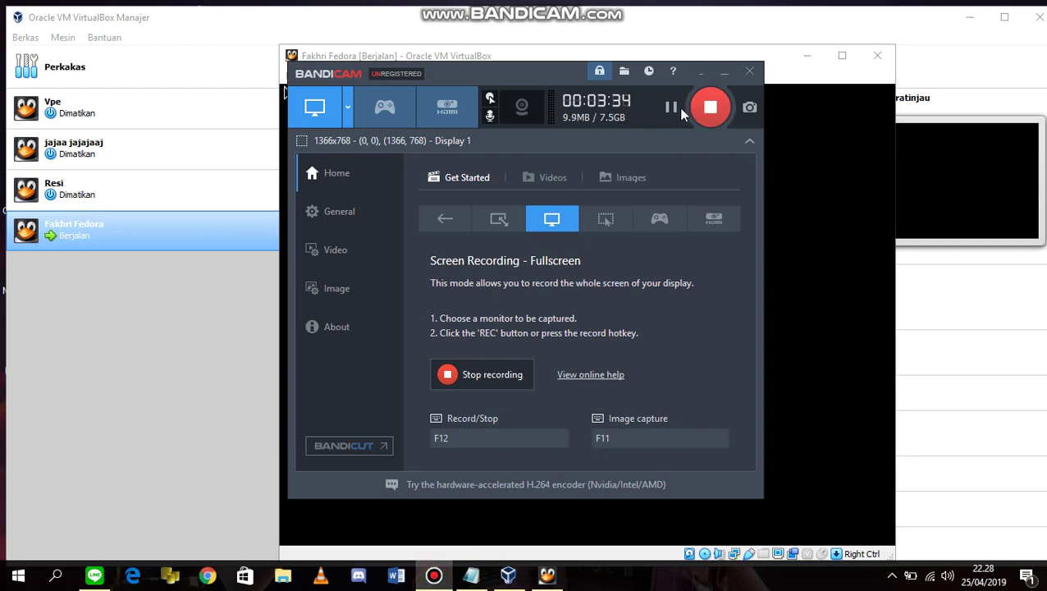
Search 'eng' and select English (United States) as the installer language, then continue.
{"action": "left_click", "coordinate": [725, 72]}
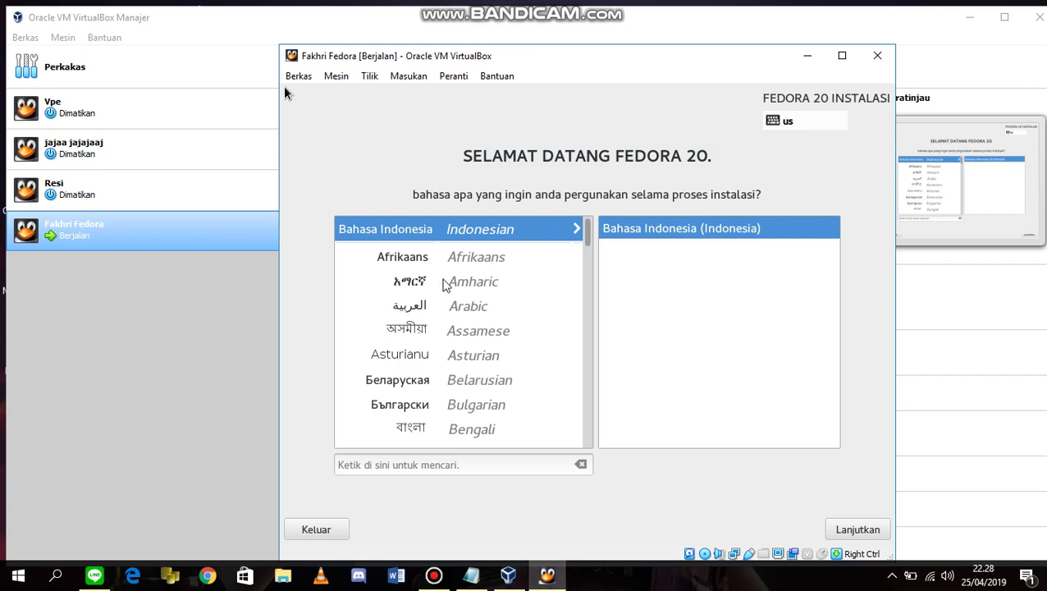
{"action": "left_click", "coordinate": [489, 464]}
{"action": "left_click", "coordinate": [473, 461]}
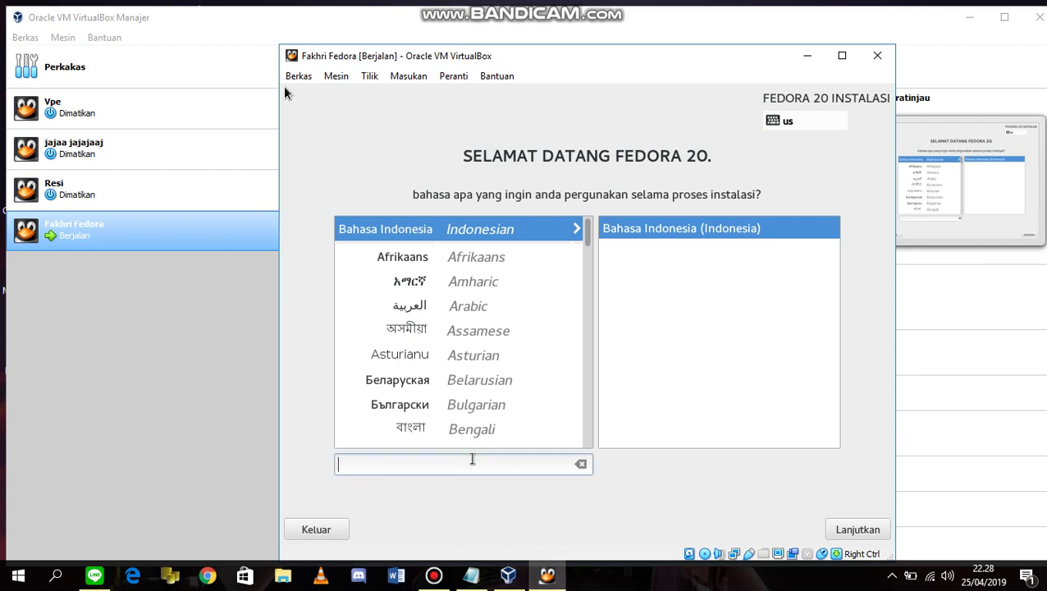
{"action": "type", "text": "eng"}
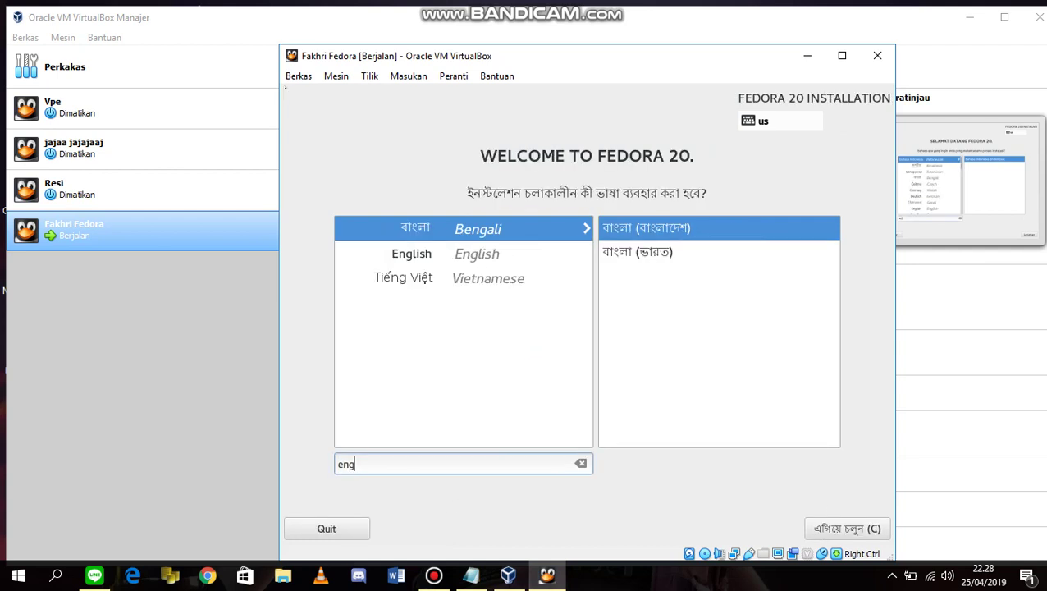
{"action": "left_click", "coordinate": [449, 260]}
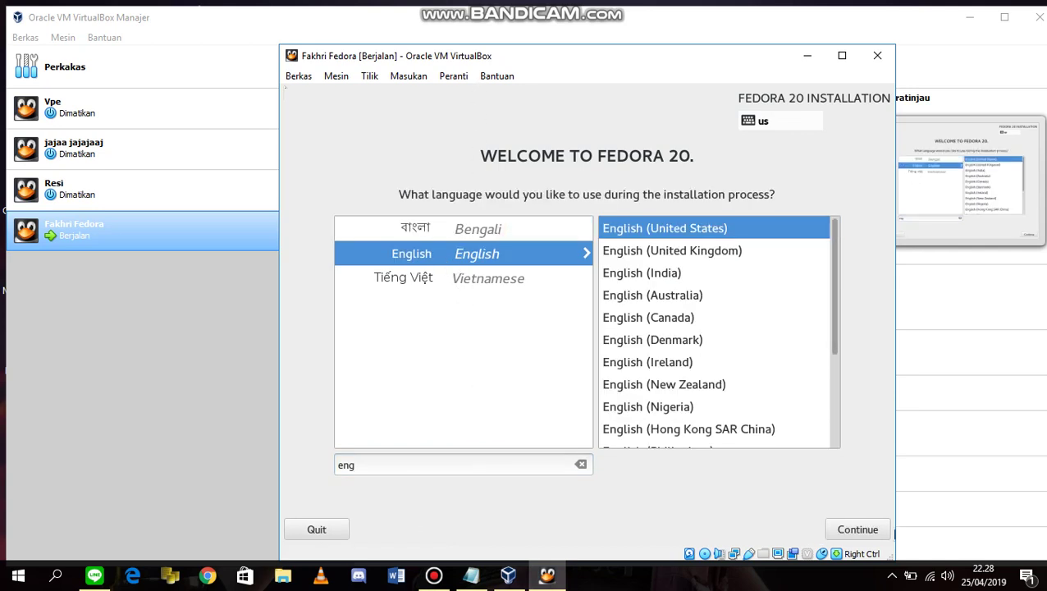
{"action": "left_click", "coordinate": [857, 530]}
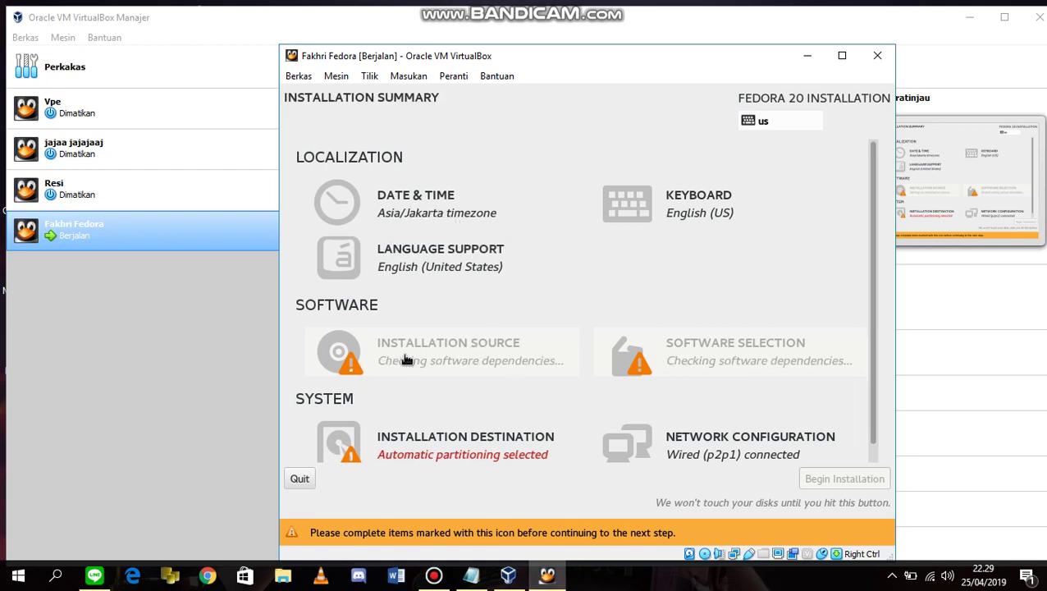
Choose the 16.38 GB ATA VBOX HARDDISK as installation destination with automatic partitioning.
{"action": "left_click", "coordinate": [410, 452]}
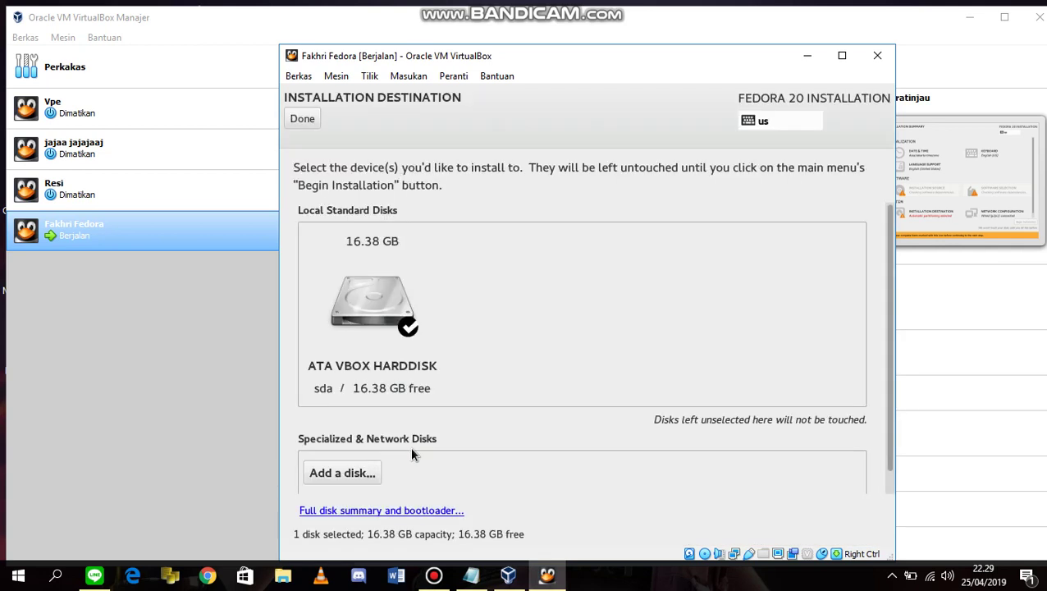
{"action": "left_click", "coordinate": [371, 320]}
{"action": "left_click", "coordinate": [371, 316]}
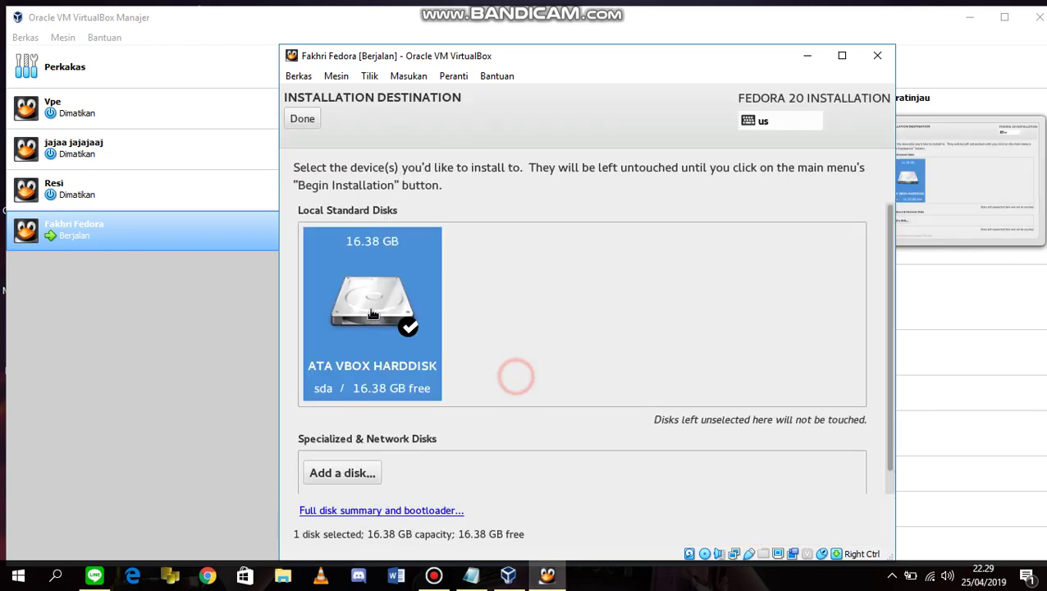
{"action": "left_click", "coordinate": [313, 118]}
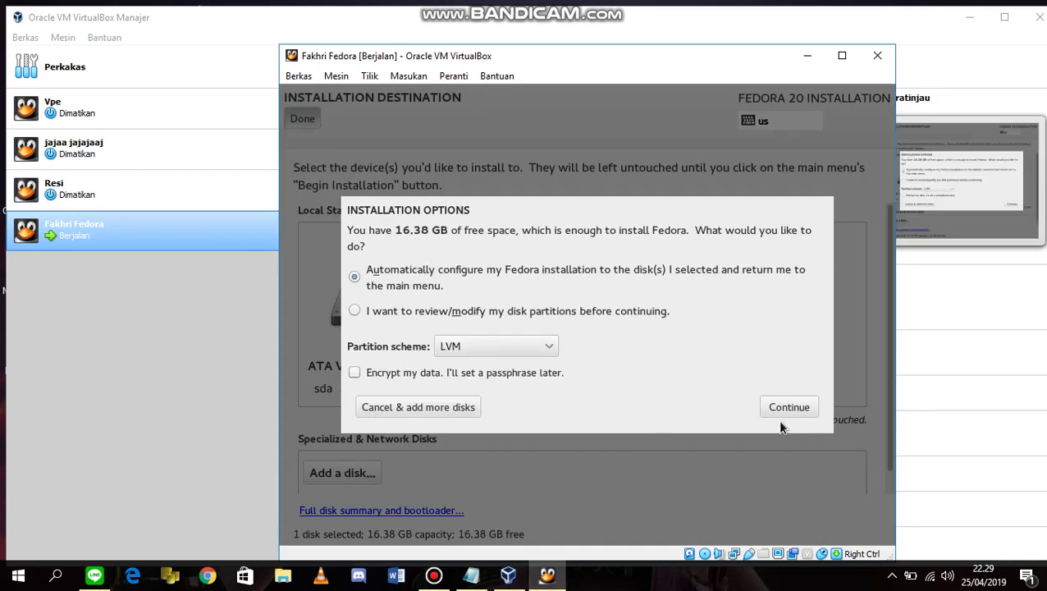
{"action": "left_click", "coordinate": [774, 413]}
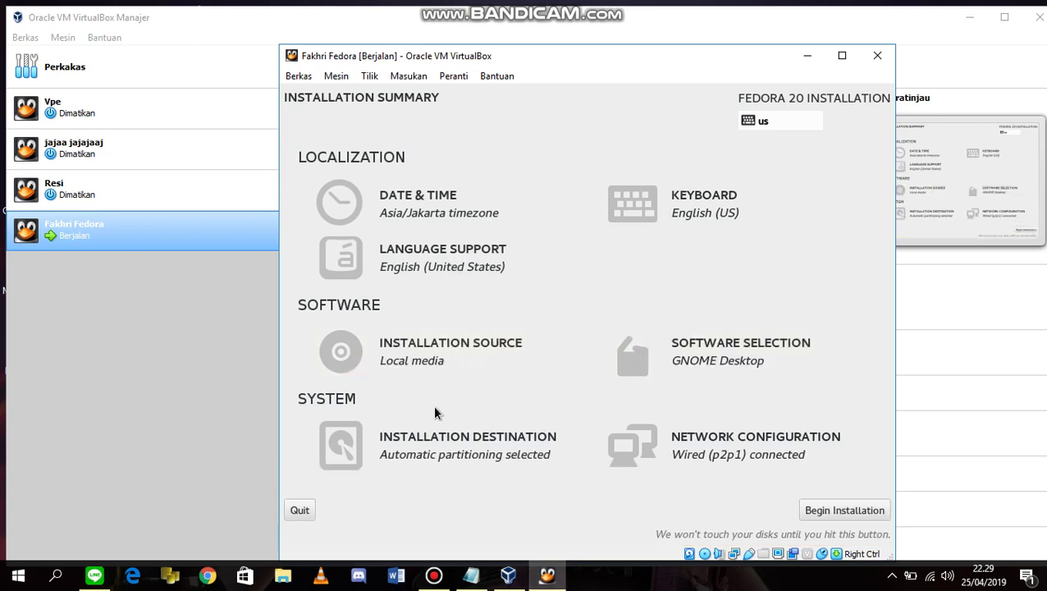
Begin the installation and set the root password, entering it in both fields.
{"action": "left_click", "coordinate": [865, 514]}
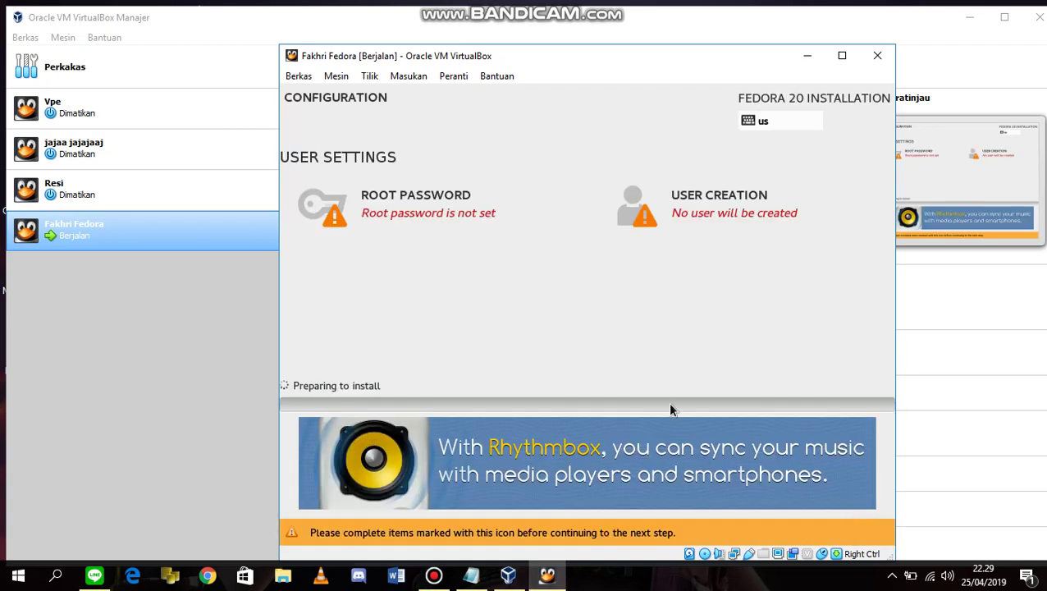
{"action": "left_click", "coordinate": [387, 200]}
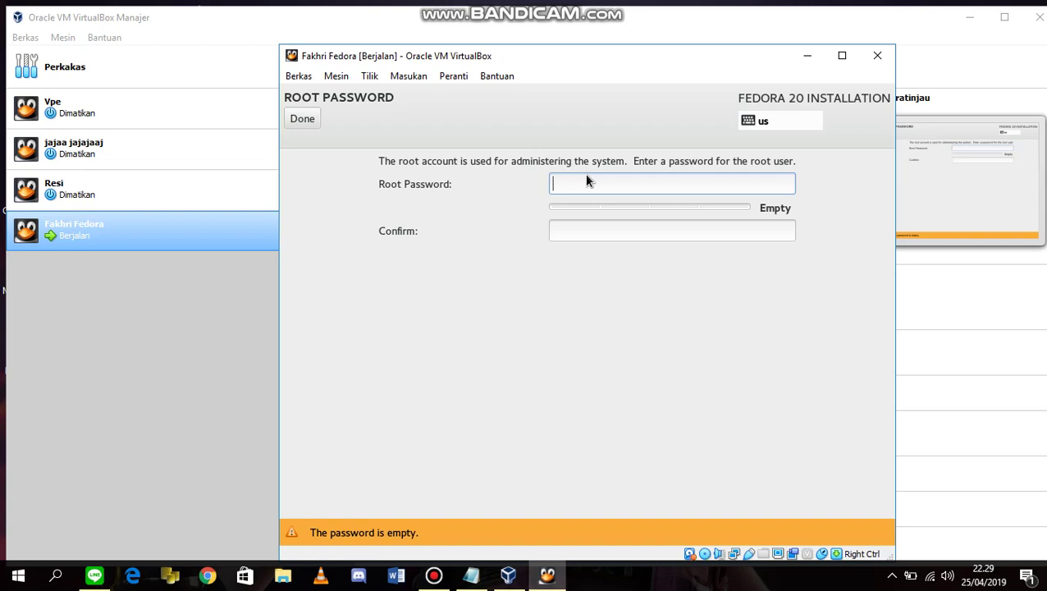
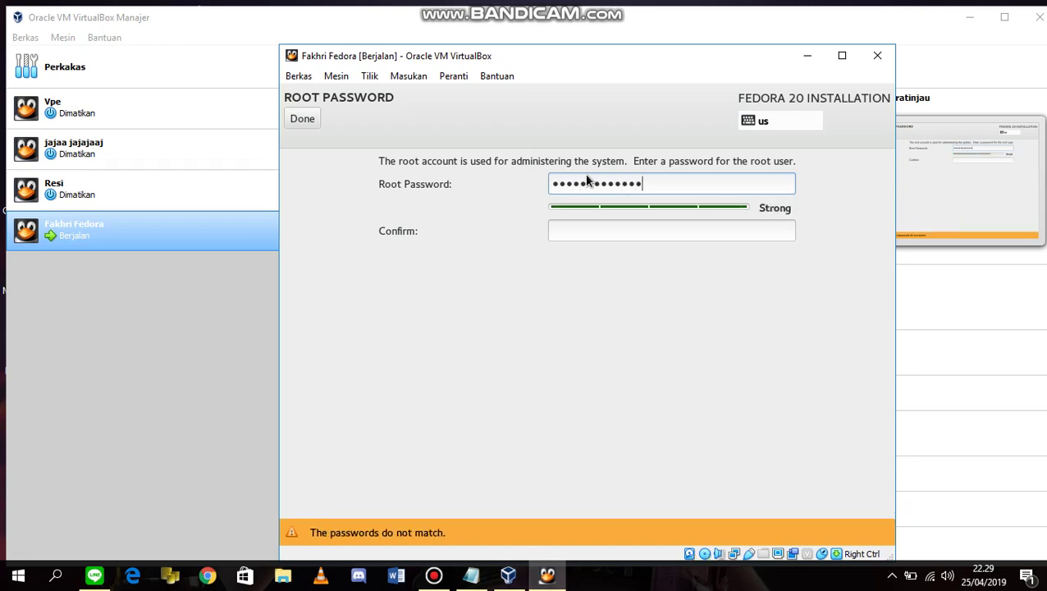
{"action": "left_click", "coordinate": [615, 236]}
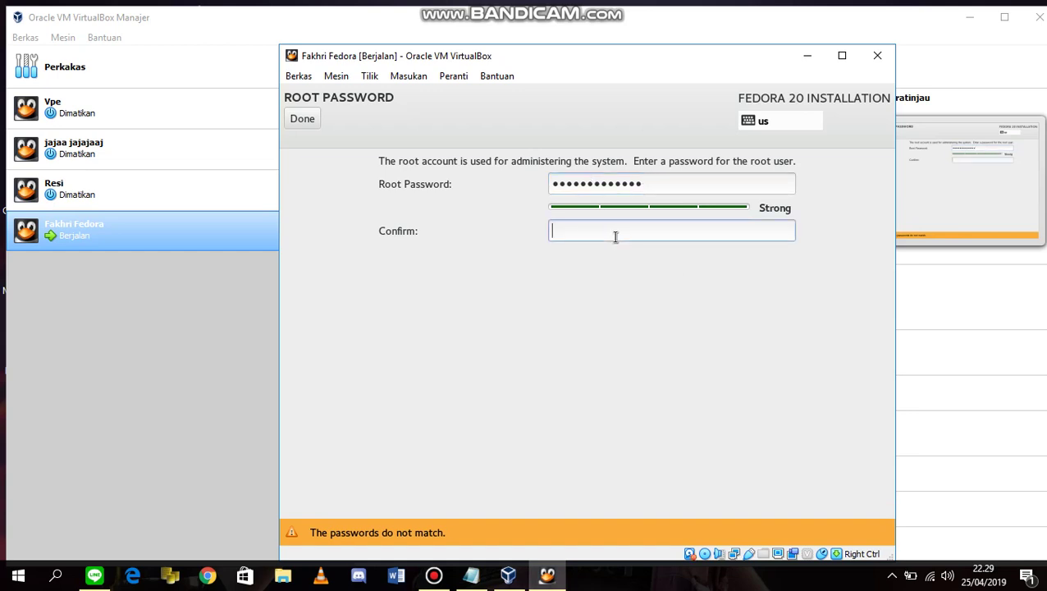
{"action": "type", "text": "•••••••••••••"}
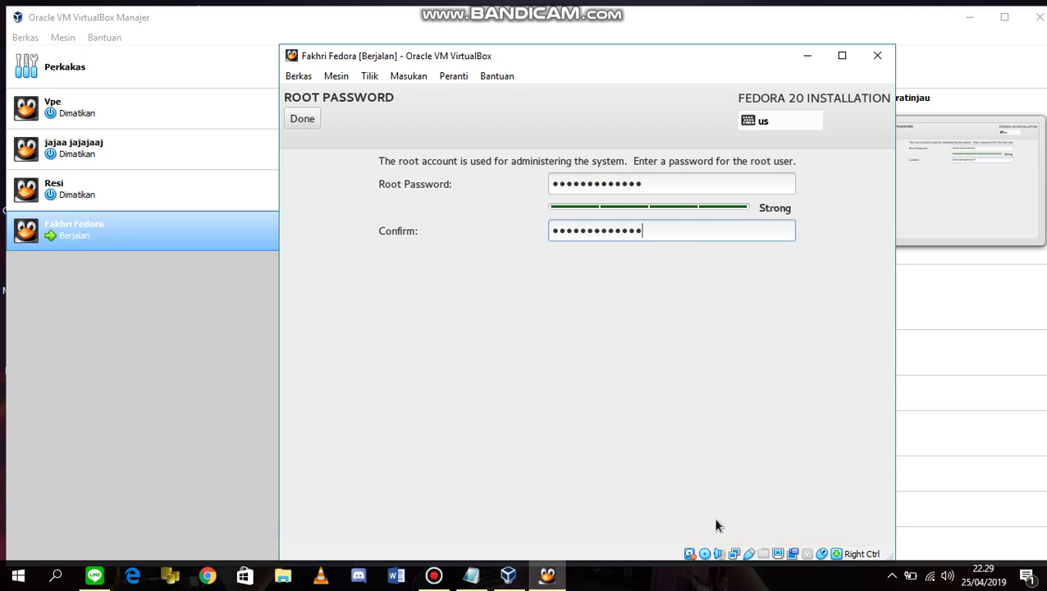
{"action": "left_click", "coordinate": [302, 118]}
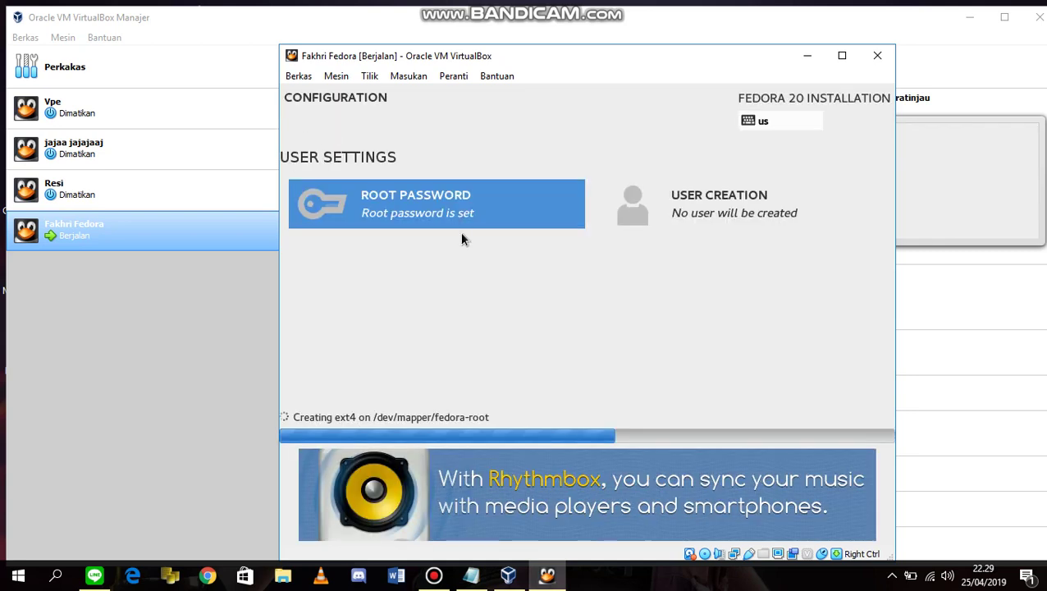
Open user creation and enter the user's full name, correcting a typo.
{"action": "left_click", "coordinate": [656, 243]}
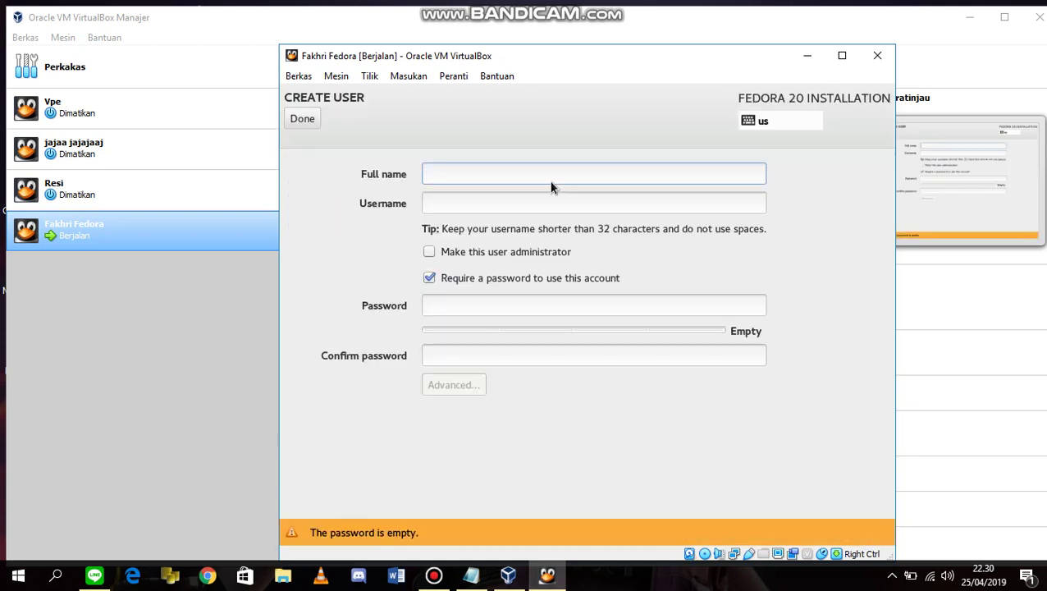
{"action": "type", "text": "Fakhr"}
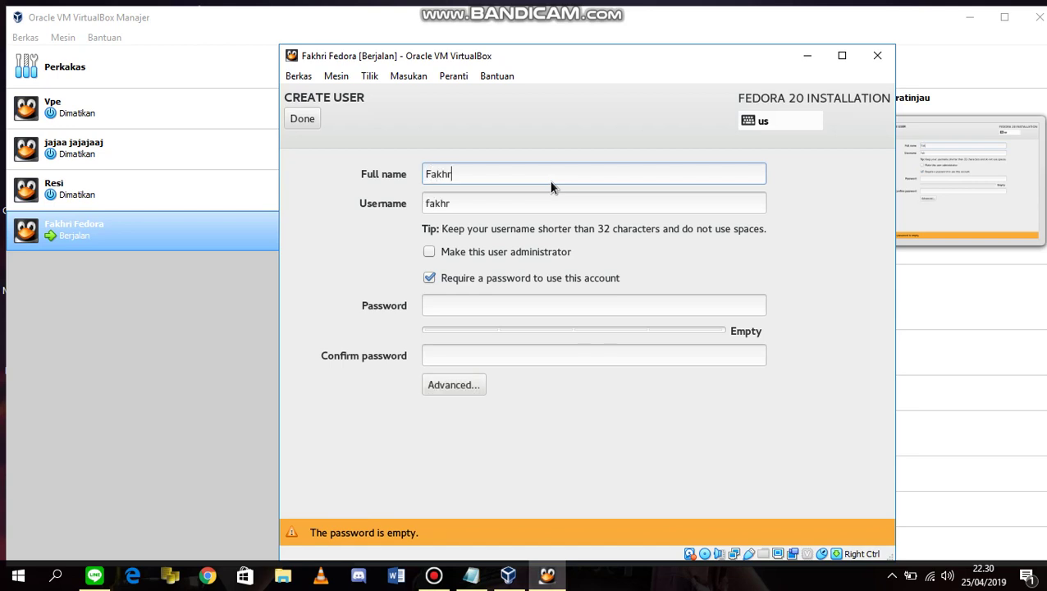
{"action": "type", "text": "i Ferbriawan"}
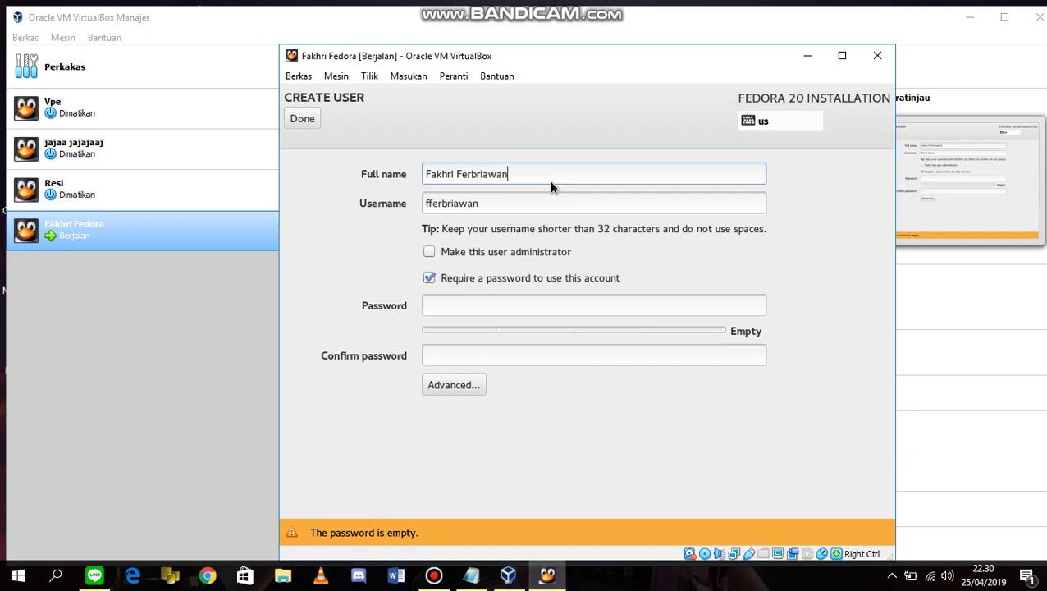
Type the user's account password, confirm it in the second field, and save the user.
{"action": "left_click", "coordinate": [444, 306]}
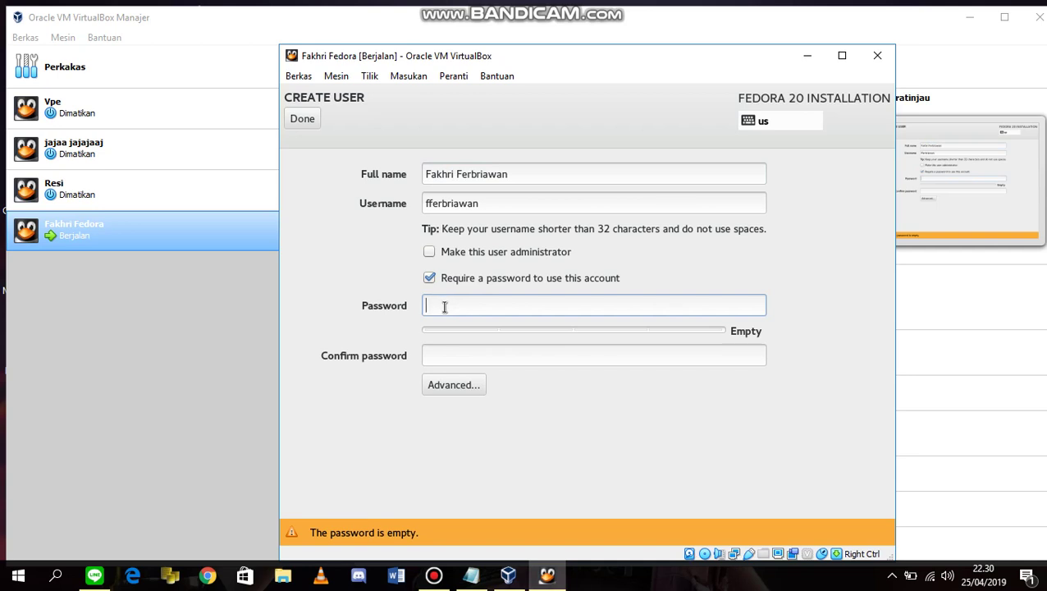
{"action": "type", "text": "f"}
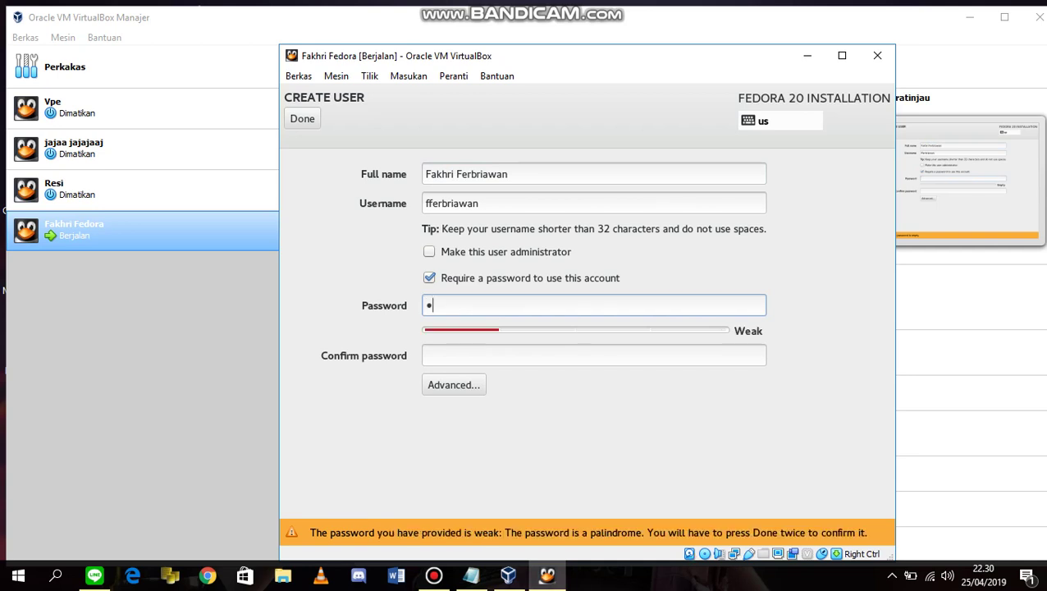
{"action": "key", "text": "BackSpace"}
{"action": "type", "text": "fffff"}
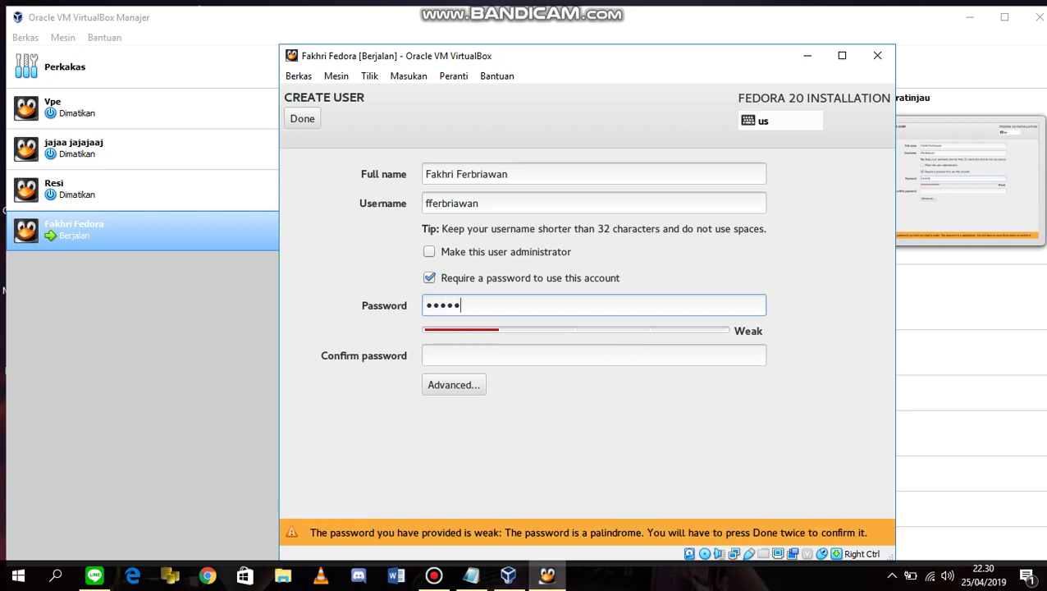
{"action": "type", "text": "fff"}
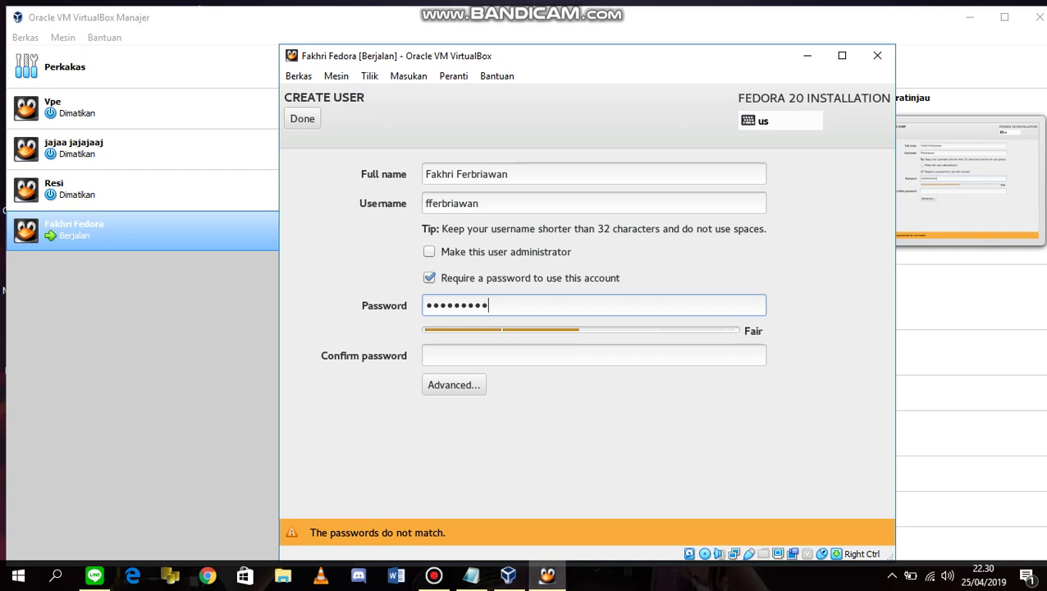
{"action": "type", "text": "f"}
{"action": "left_click", "coordinate": [593, 355]}
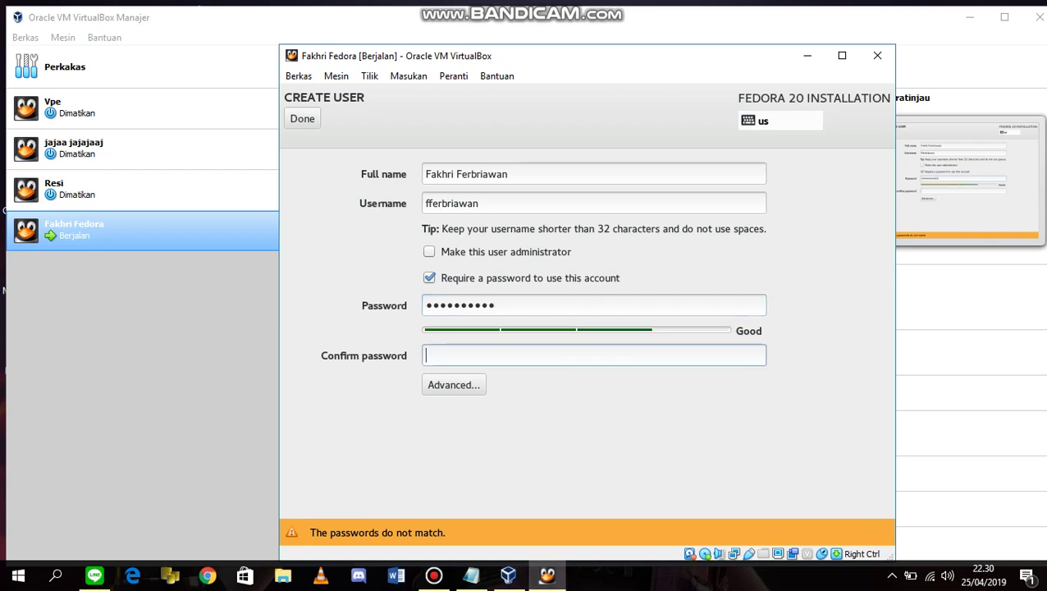
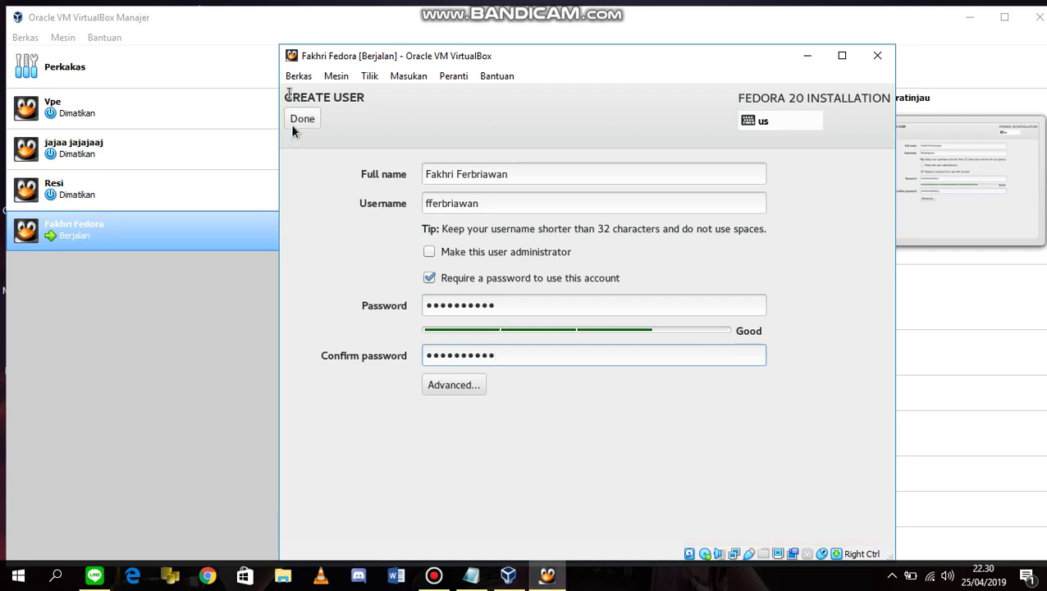
{"action": "left_click", "coordinate": [293, 123]}
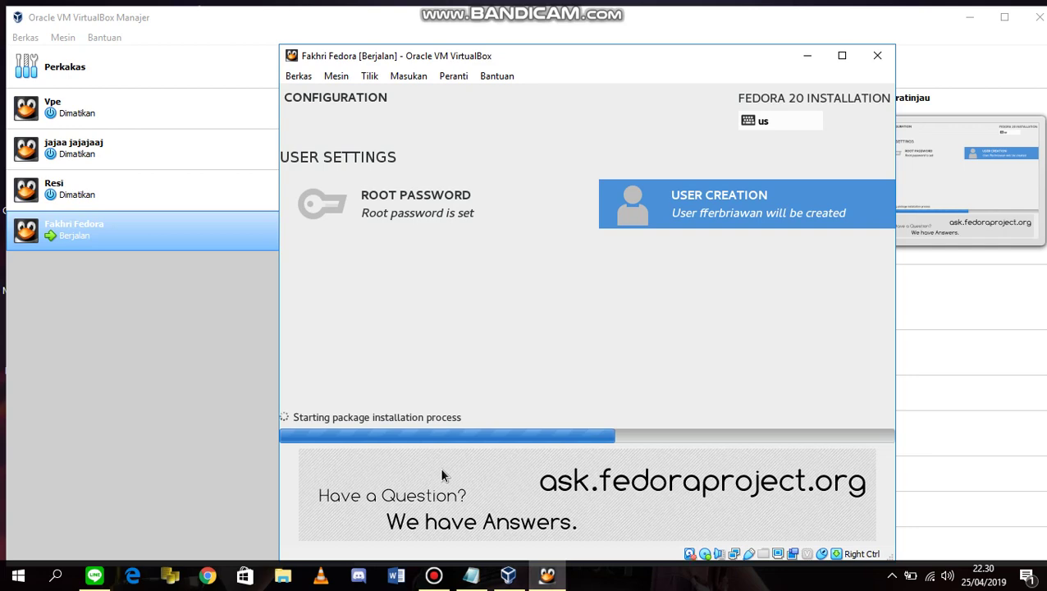
Check the Bandicam recorder twice and minimize it again while the Fedora installation continues.
{"action": "left_click", "coordinate": [436, 574]}
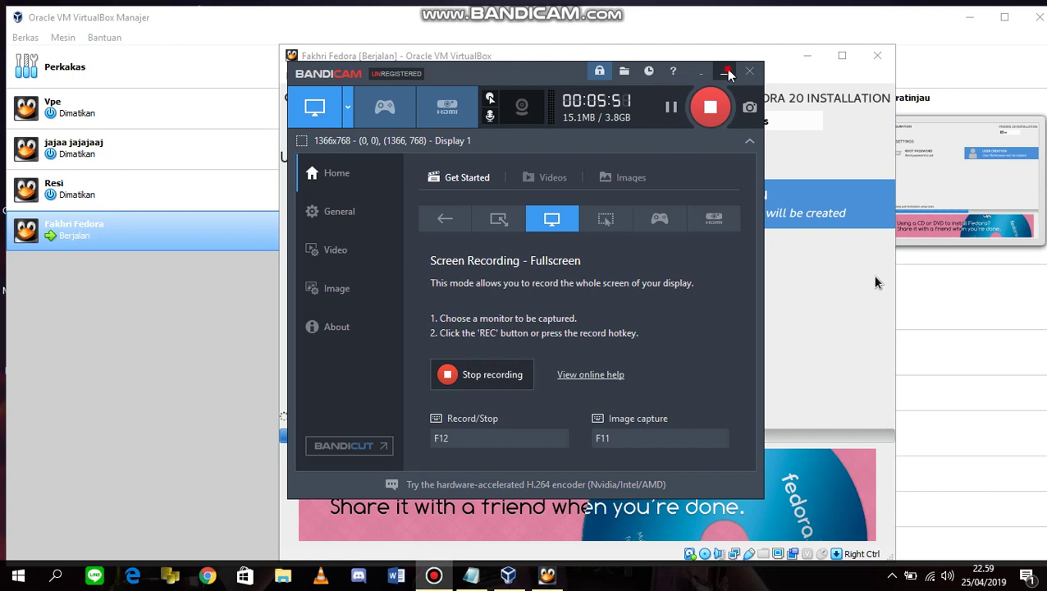
{"action": "left_click", "coordinate": [724, 72]}
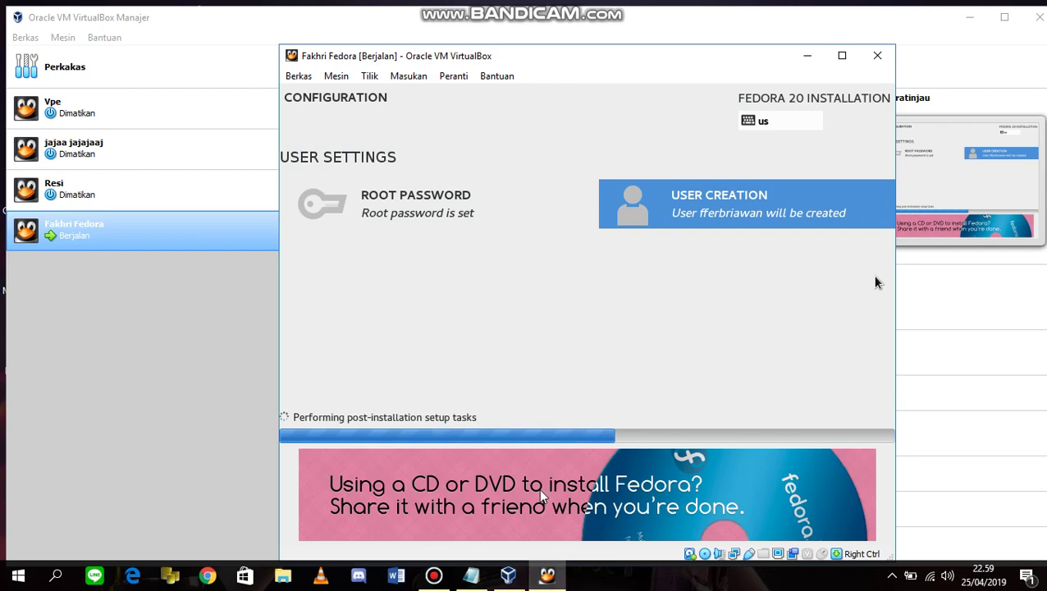
{"action": "mouse_move", "coordinate": [434, 575]}
{"action": "left_click", "coordinate": [437, 538]}
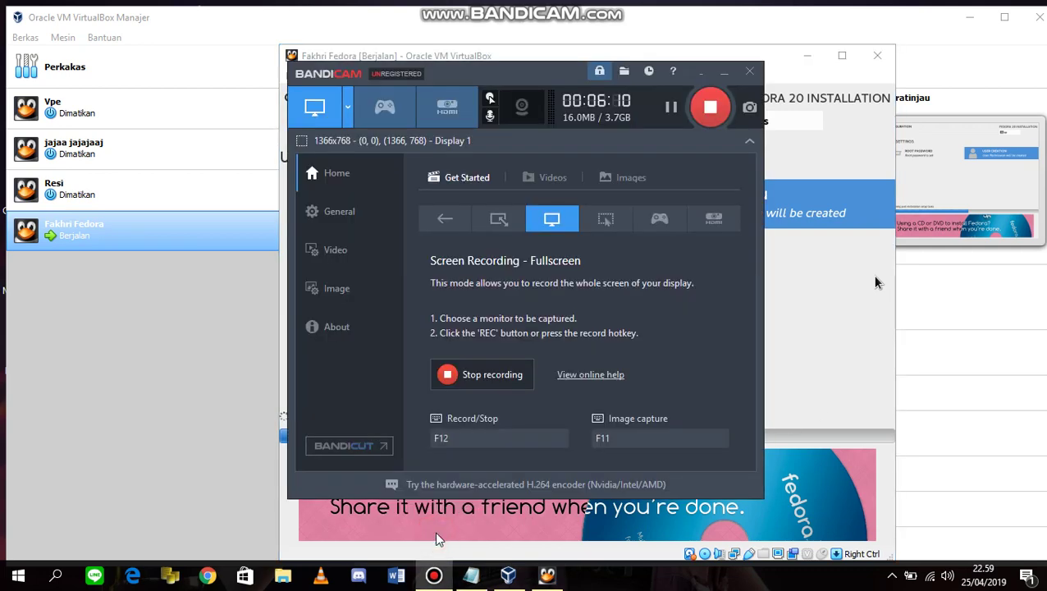
{"action": "left_click", "coordinate": [434, 575]}
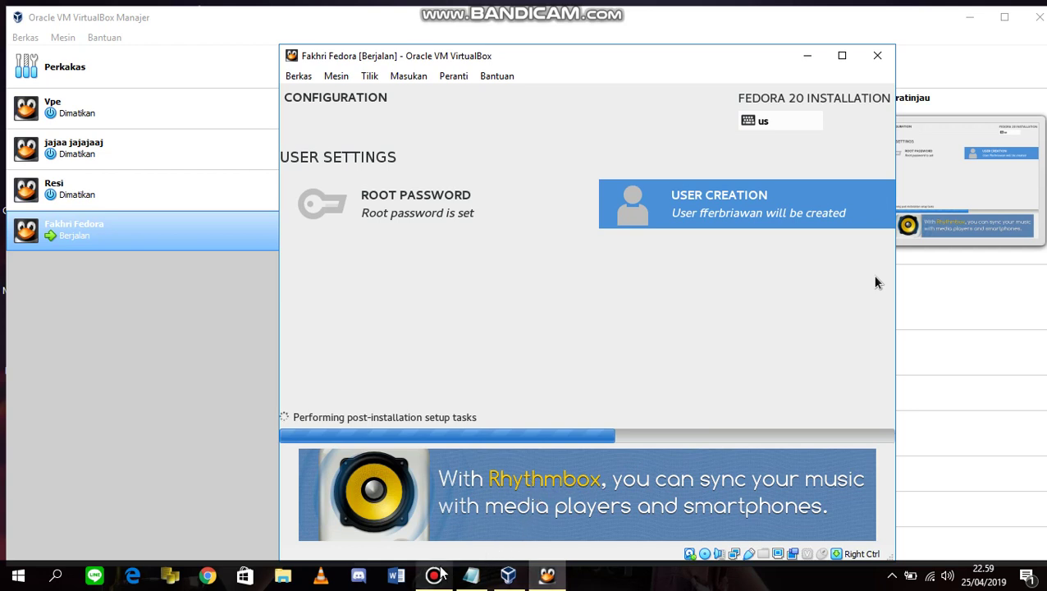
{"action": "mouse_move", "coordinate": [450, 556]}
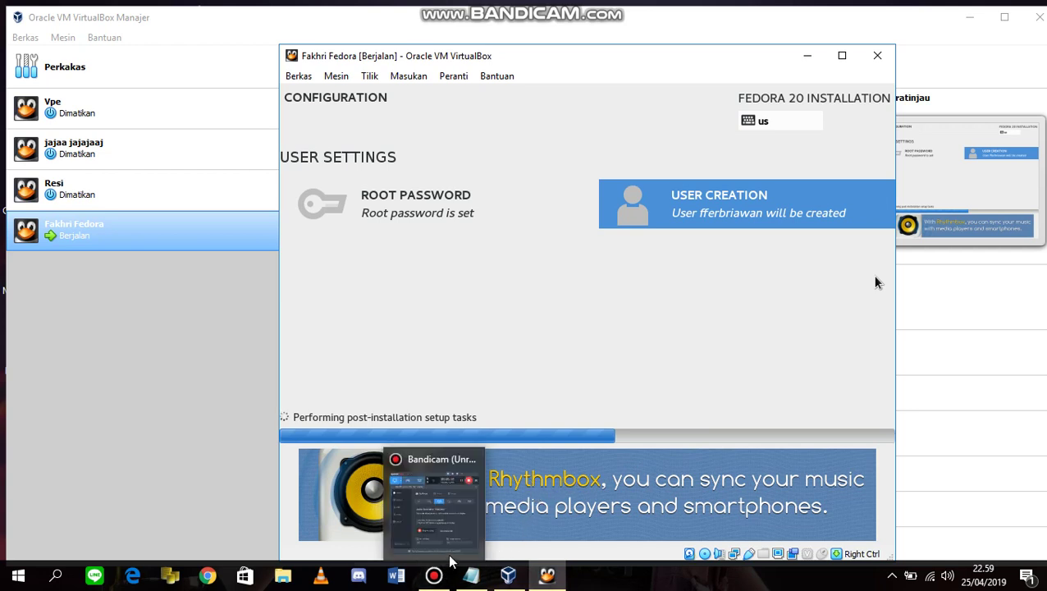
Minimize the Fedora VM, VirtualBox Manager and Notepad windows to reveal the desktop.
{"action": "left_click", "coordinate": [804, 58]}
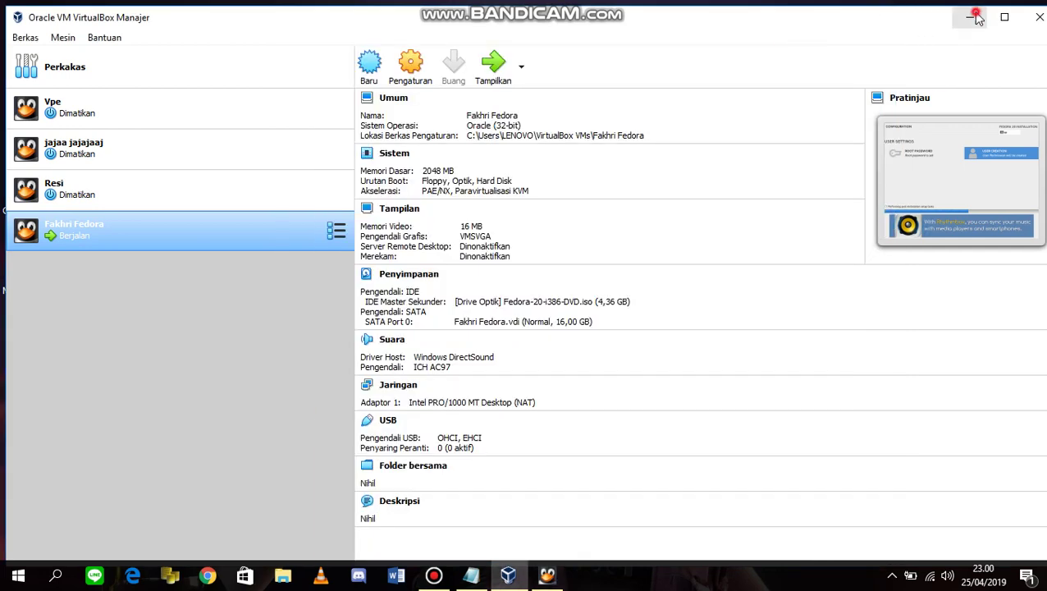
{"action": "left_click", "coordinate": [968, 16]}
{"action": "left_click", "coordinate": [1039, 43]}
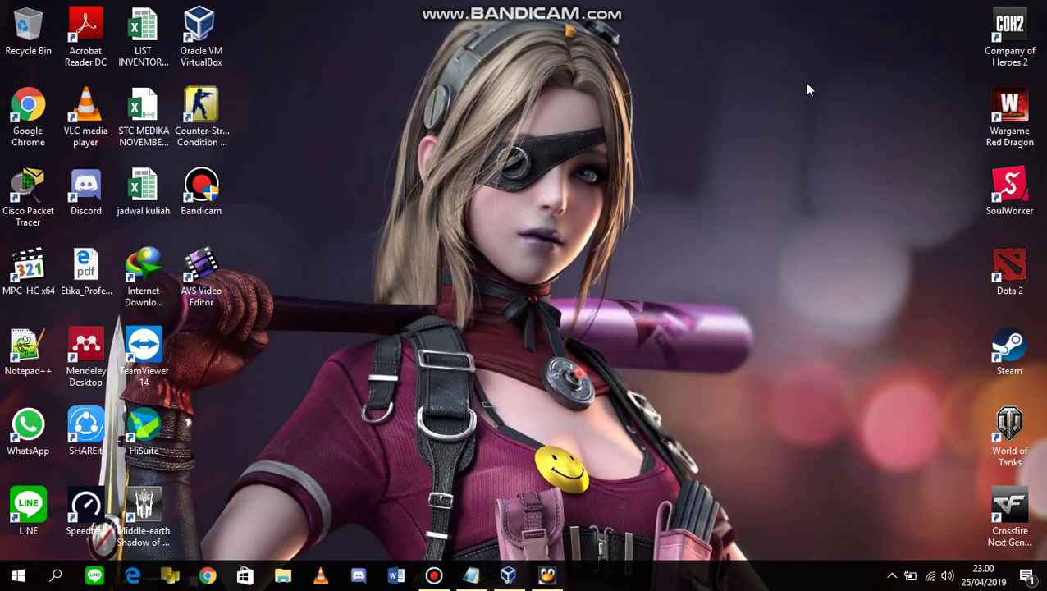
Close the untitled Notepad without saving, then bring the Fedora VM window back.
{"action": "mouse_move", "coordinate": [470, 575]}
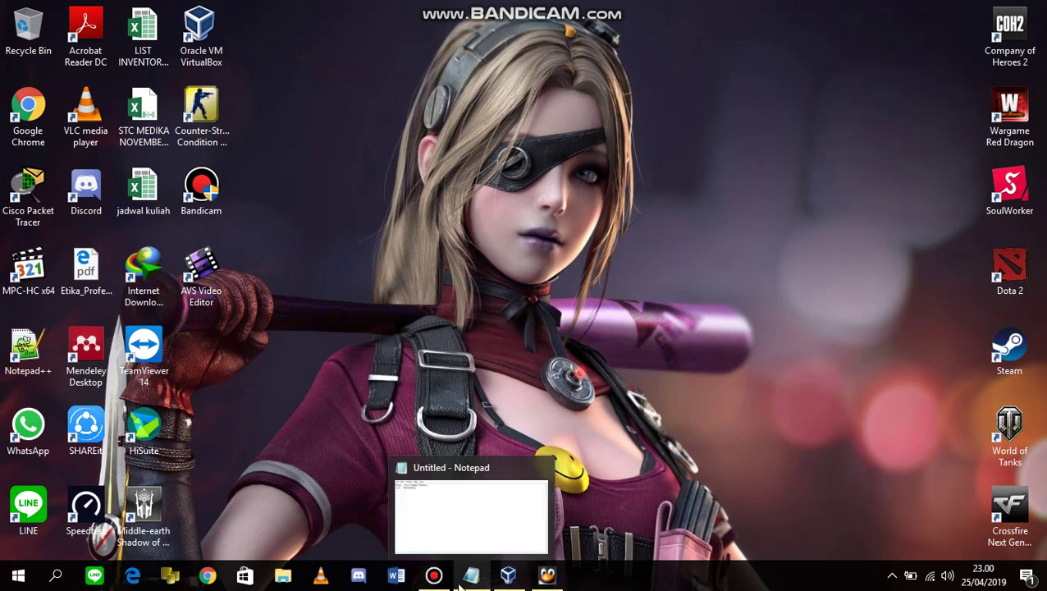
{"action": "left_click", "coordinate": [544, 469]}
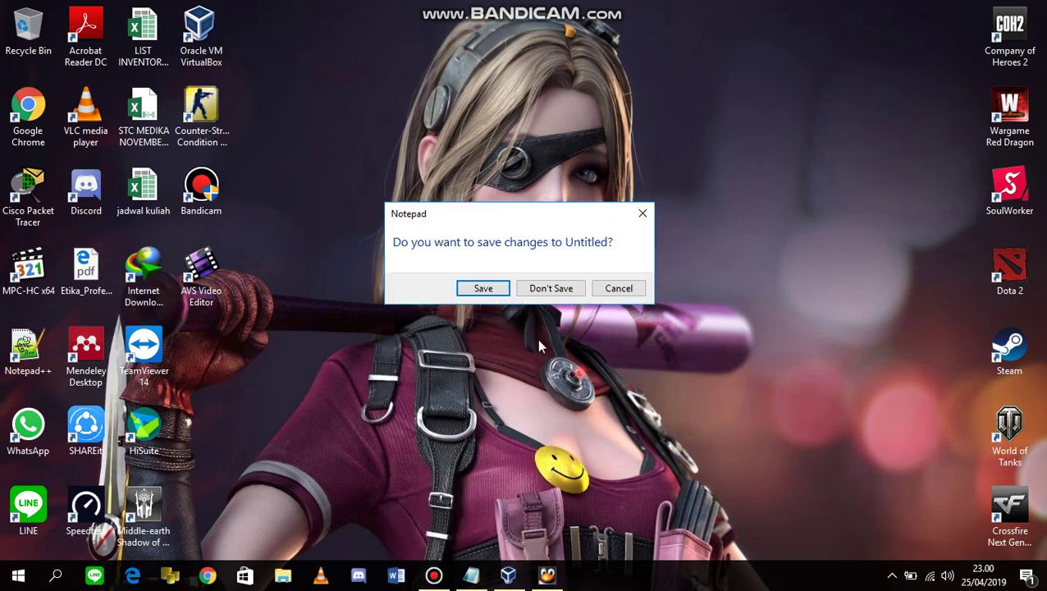
{"action": "left_click", "coordinate": [541, 291]}
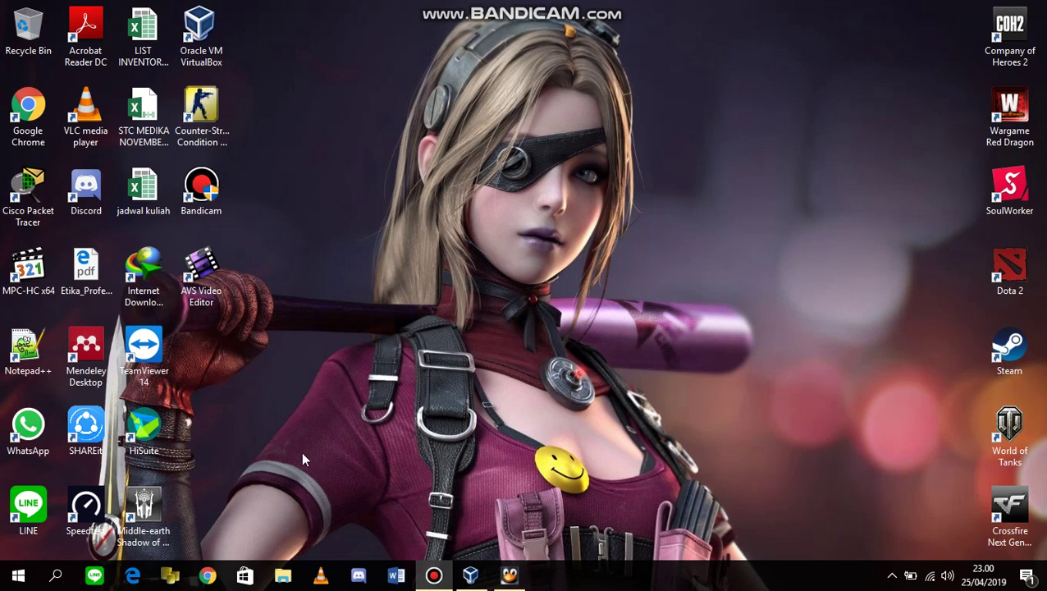
{"action": "left_click", "coordinate": [509, 574]}
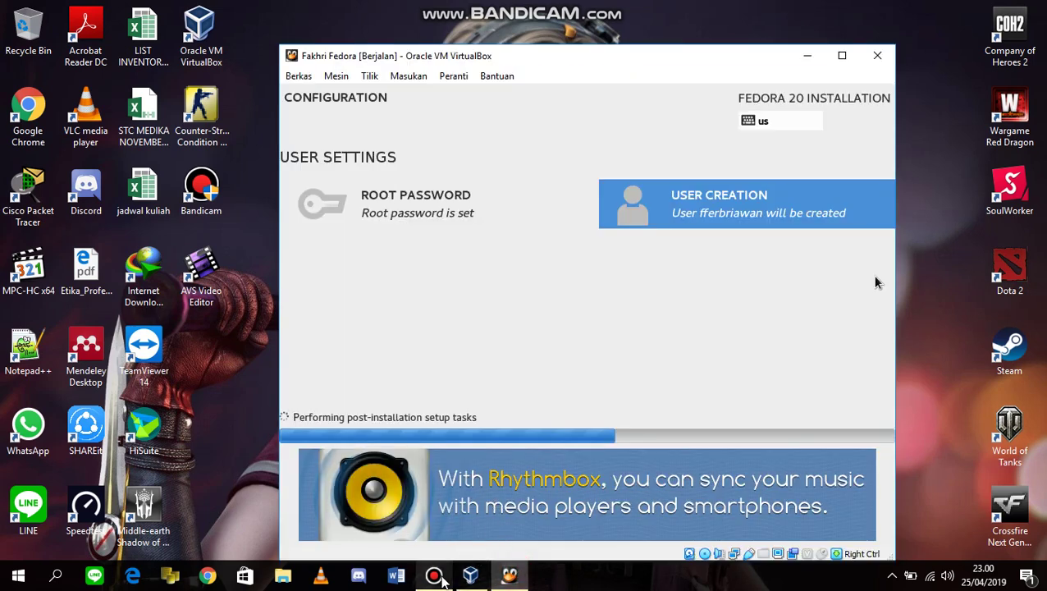
Show Bandicam's main window with the fullscreen recording at 00:06:59 and 18.7MB captured.
{"action": "mouse_move", "coordinate": [441, 577]}
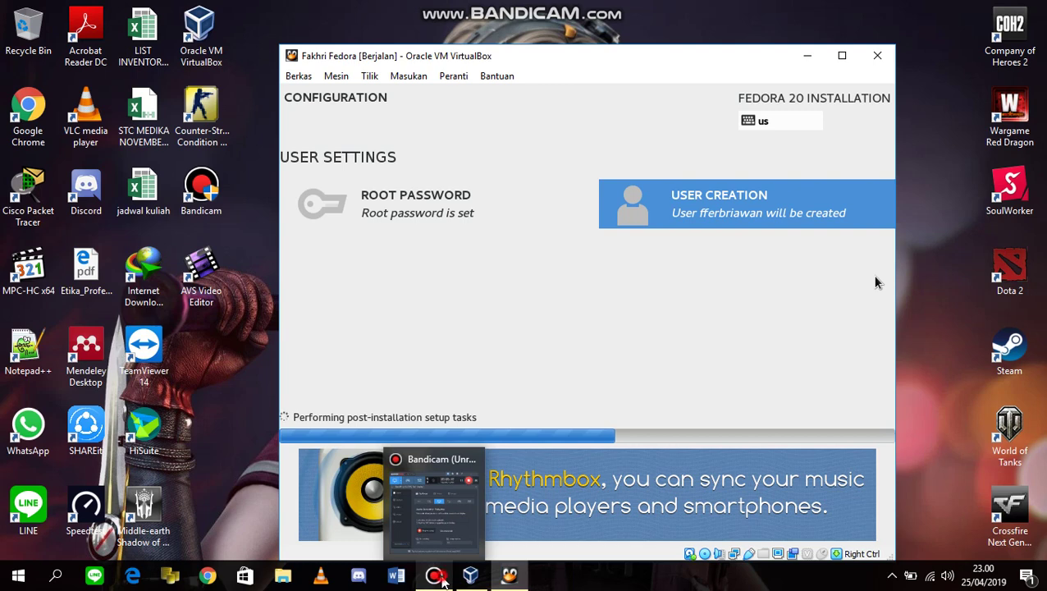
{"action": "left_click", "coordinate": [436, 576]}
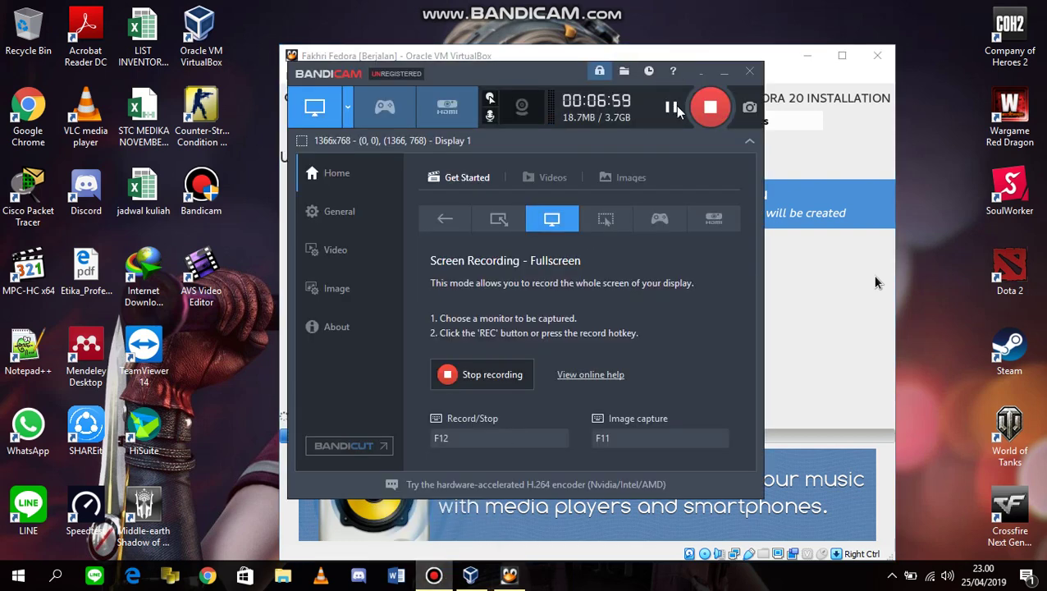